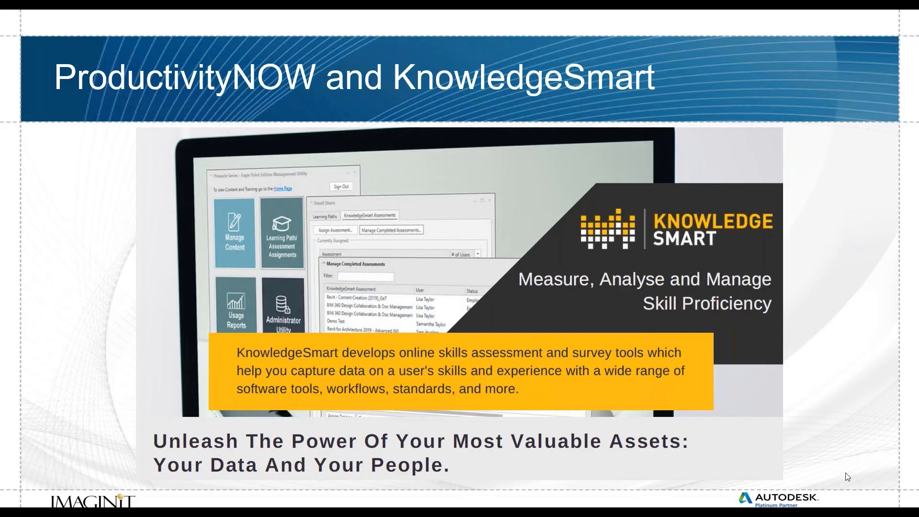
- Advance past the Live Demo slide and leave the slide show for the Inventor 101 assessment page
key("Right")
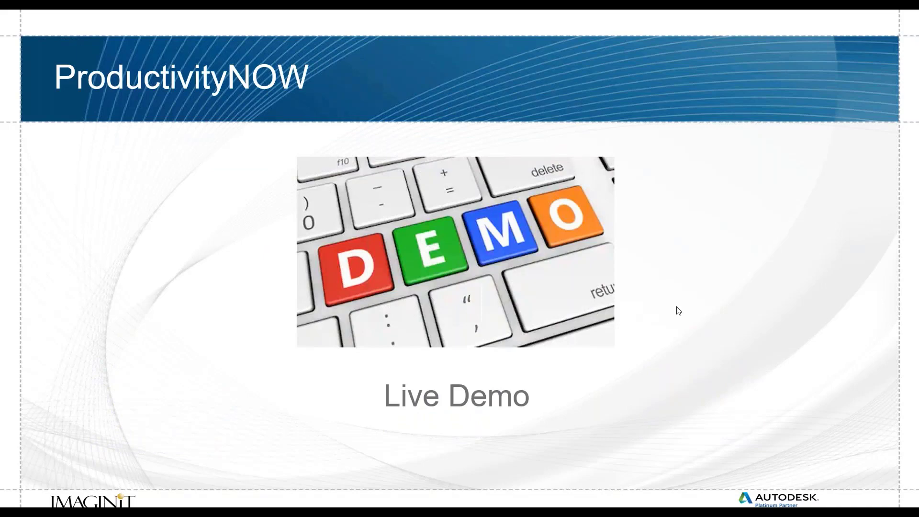
key("alt+Tab")
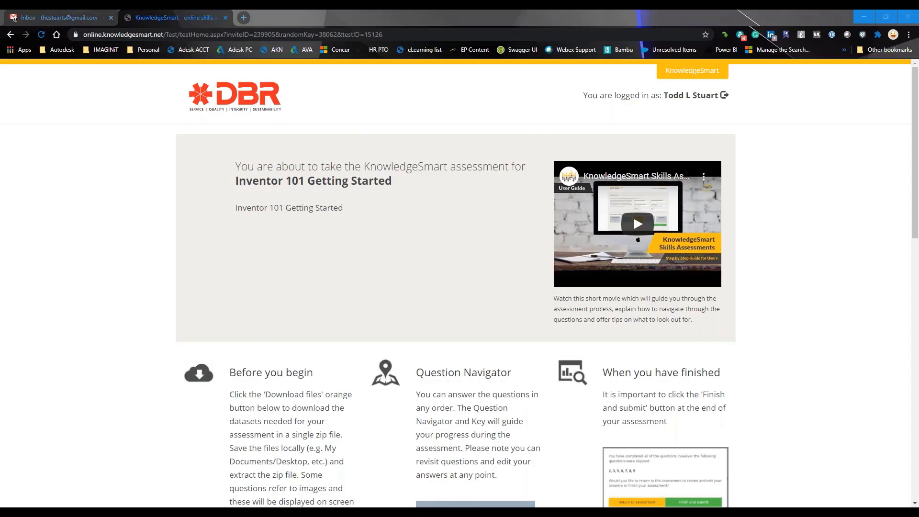
- Minimize the assessment browser and switch to the KnowledgeSmart admin dashboard tab showing 615 completed tests
left_click(868, 16)
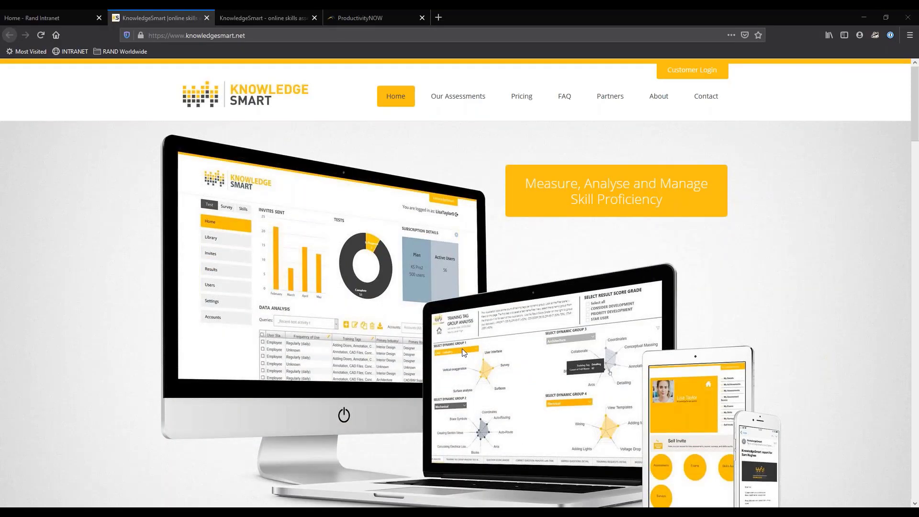
scroll(462, 352, "down", 3)
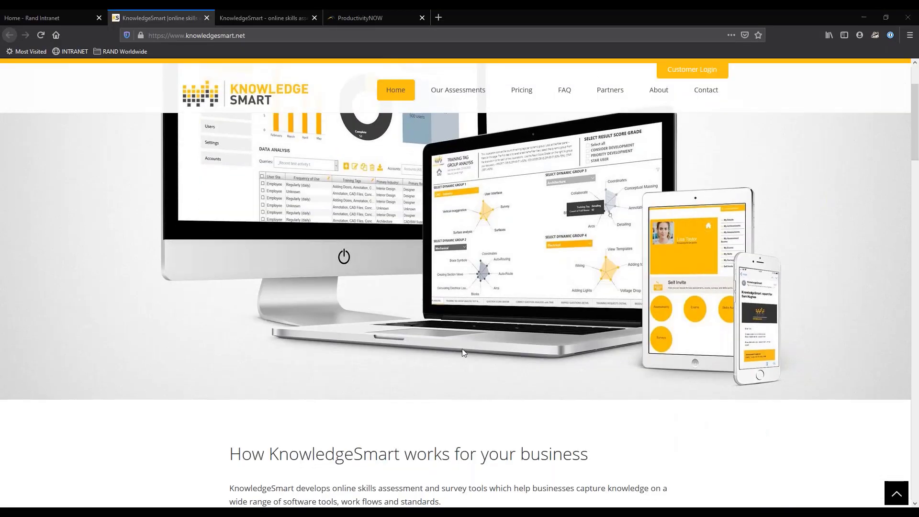
scroll(462, 351, "up", 3)
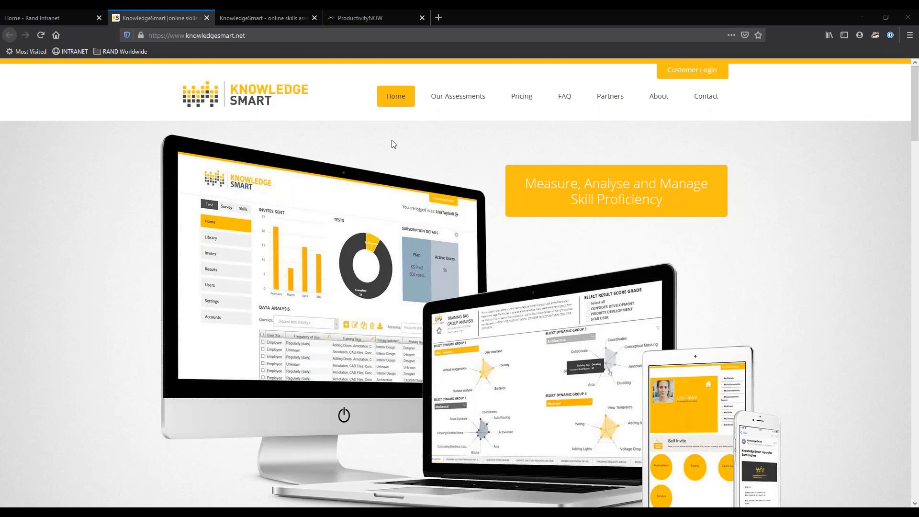
left_click(284, 23)
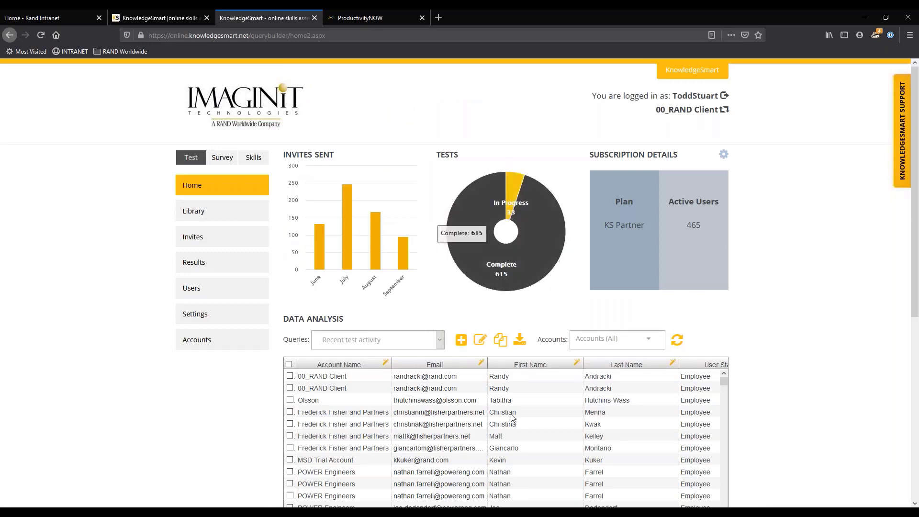
- Scroll through the dashboard's Data Analysis table of recent test activity
scroll(513, 418, "down", 3)
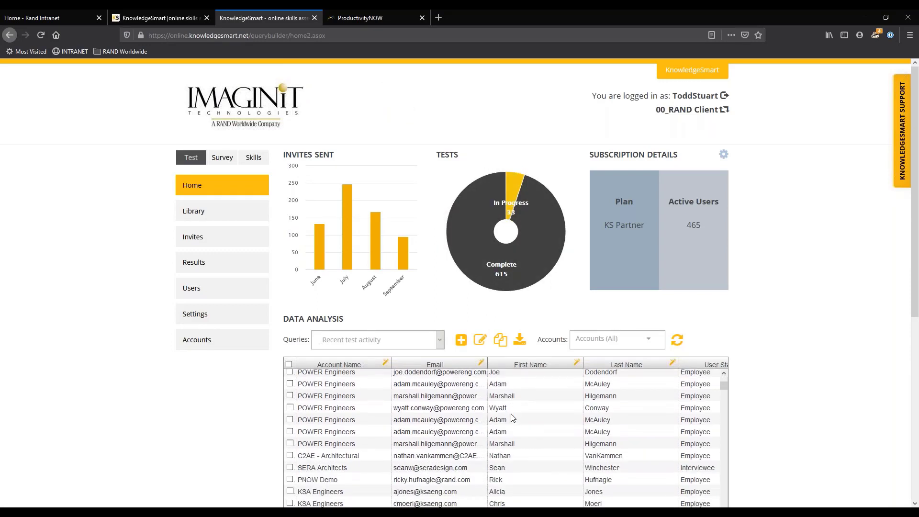
scroll(511, 412, "up", 3)
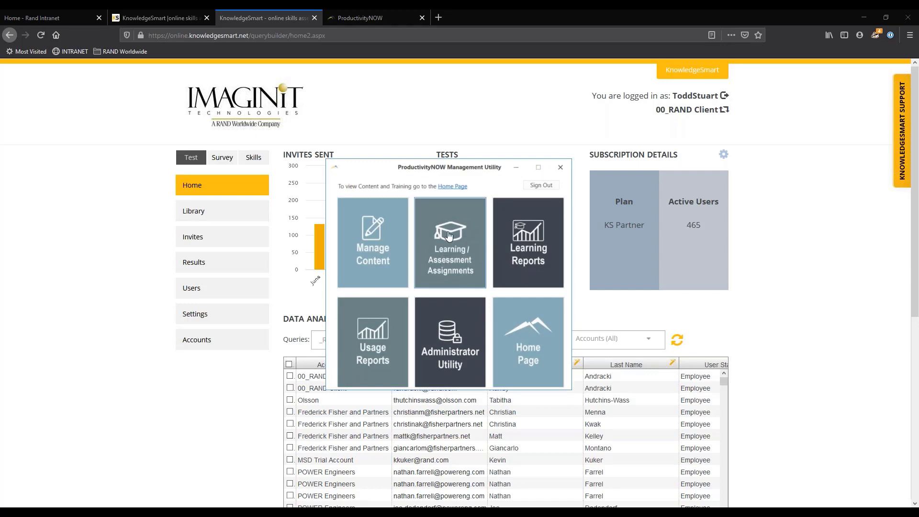
- Open Assign Assessment from the KnowledgeSmart Assessments tab and browse the AutoCAD 2D - Xpress entries
left_click(448, 235)
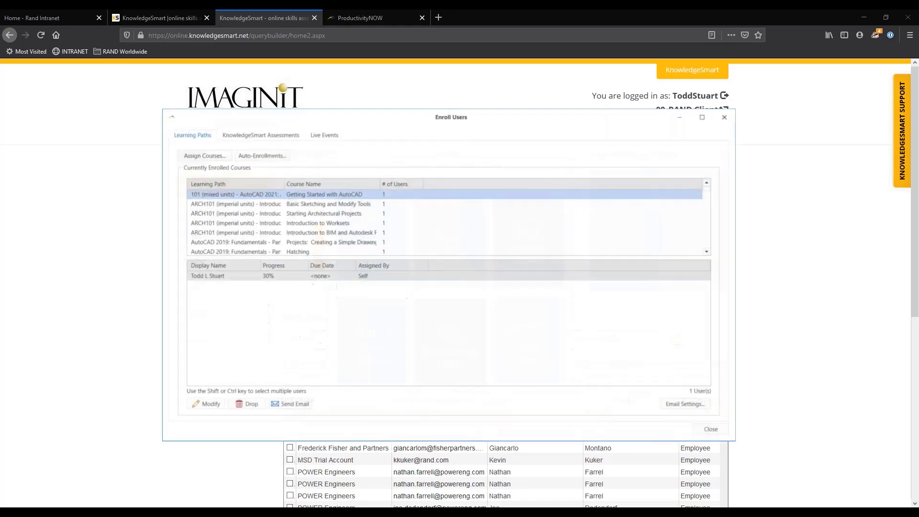
left_click(262, 137)
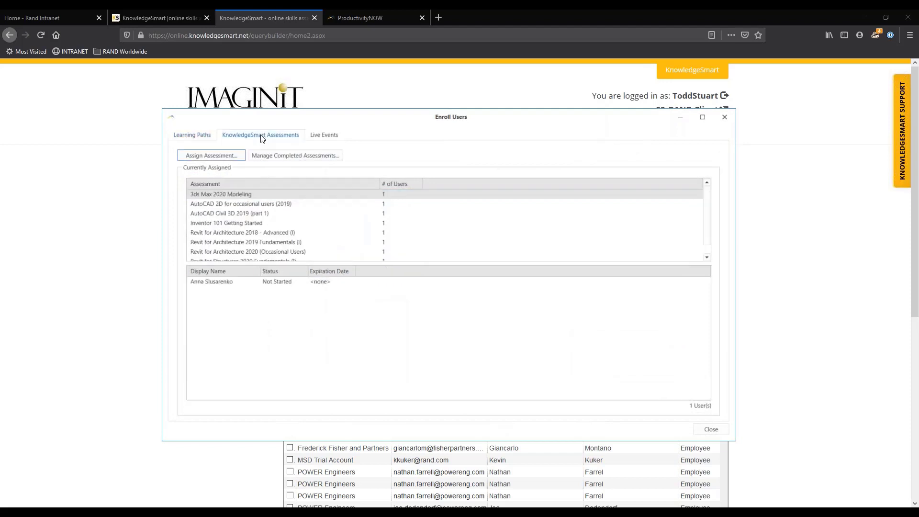
left_click(208, 155)
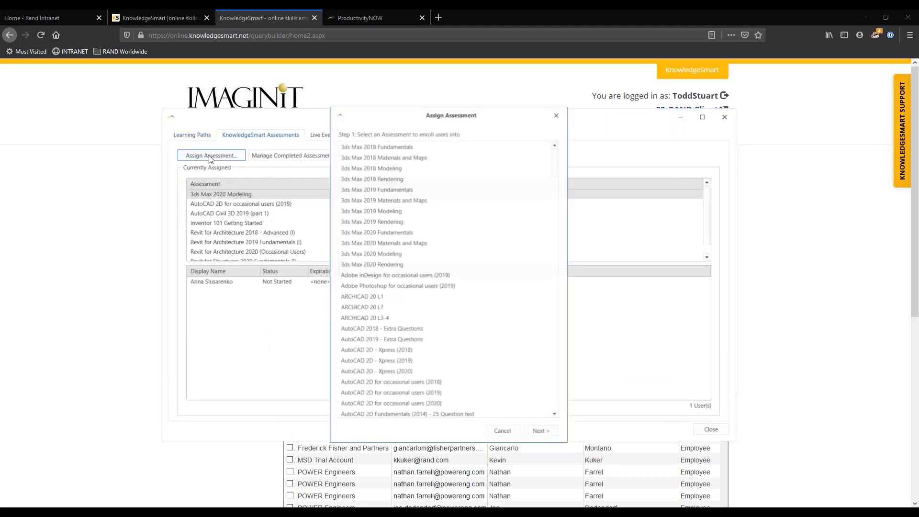
left_click(368, 360)
scroll(368, 360, "down", 1)
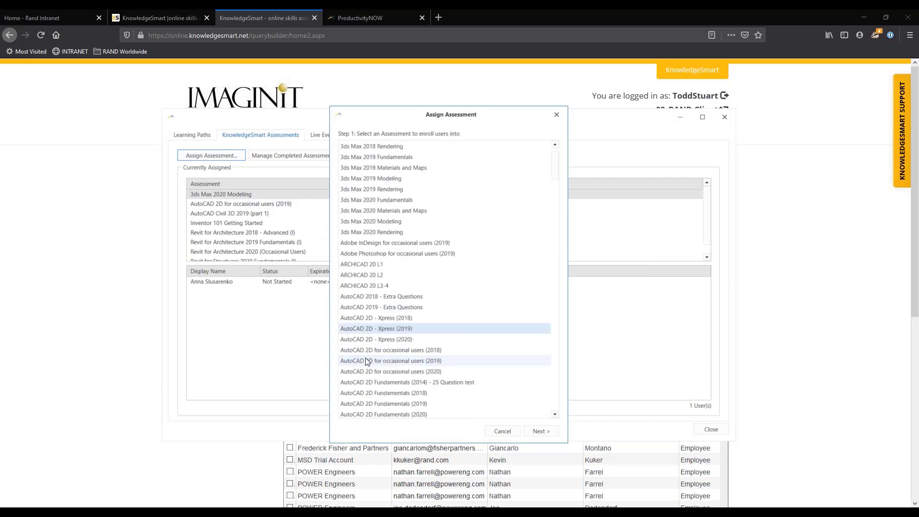
left_click(365, 339)
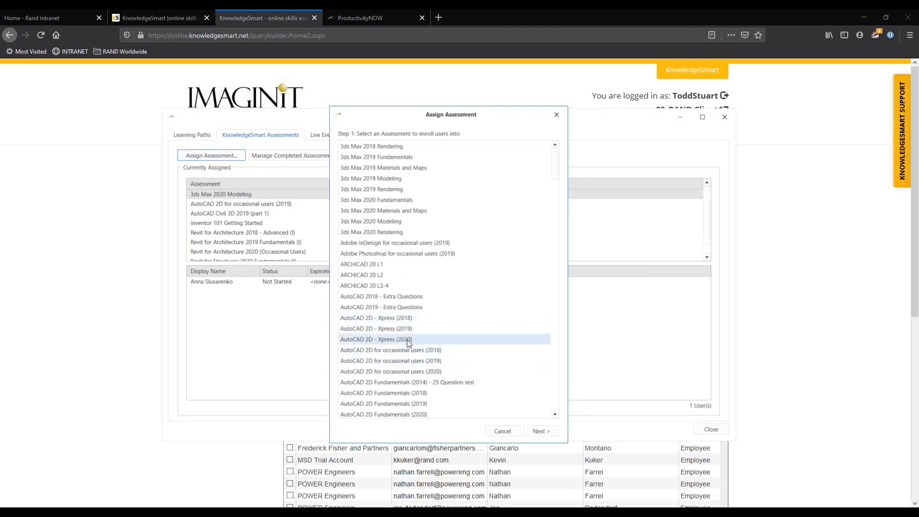
- Scroll down the assessment list and select Inventor 101 Getting Started
scroll(407, 341, "down", 5)
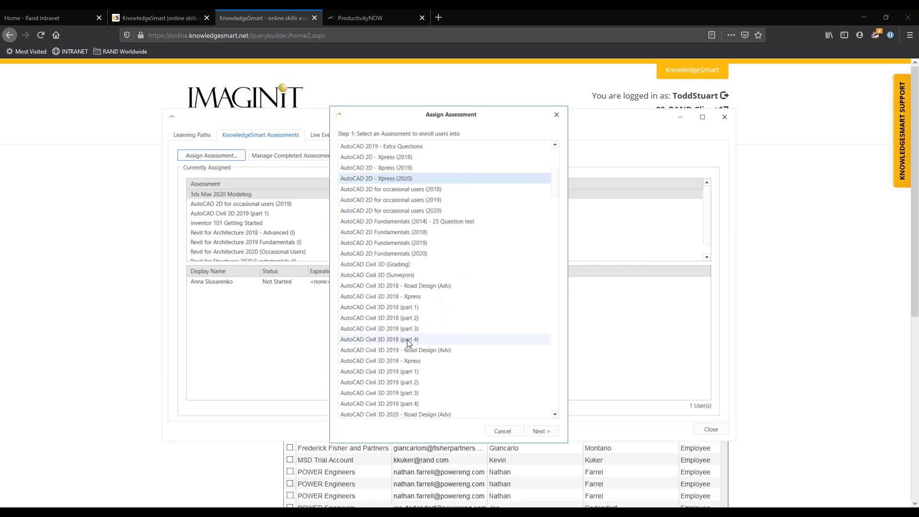
scroll(408, 341, "down", 5)
scroll(408, 341, "down", 1)
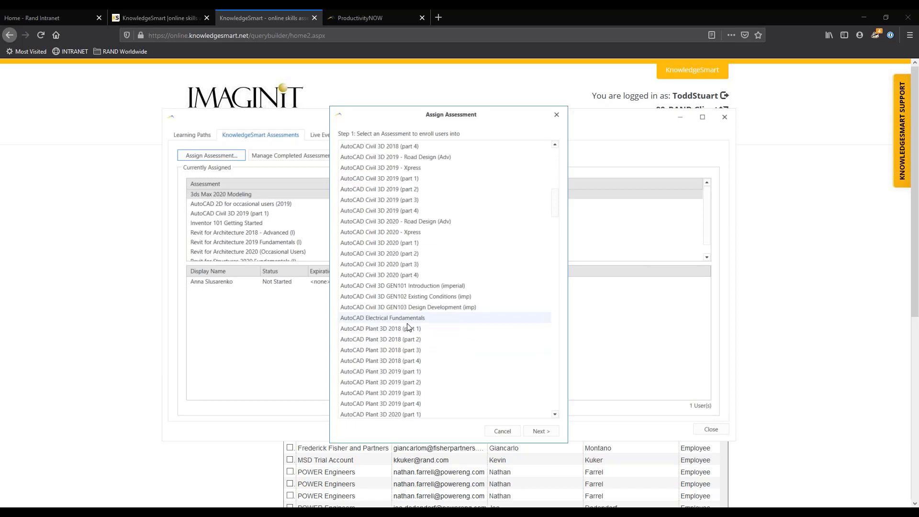
scroll(408, 330, "down", 2)
scroll(407, 331, "down", 2)
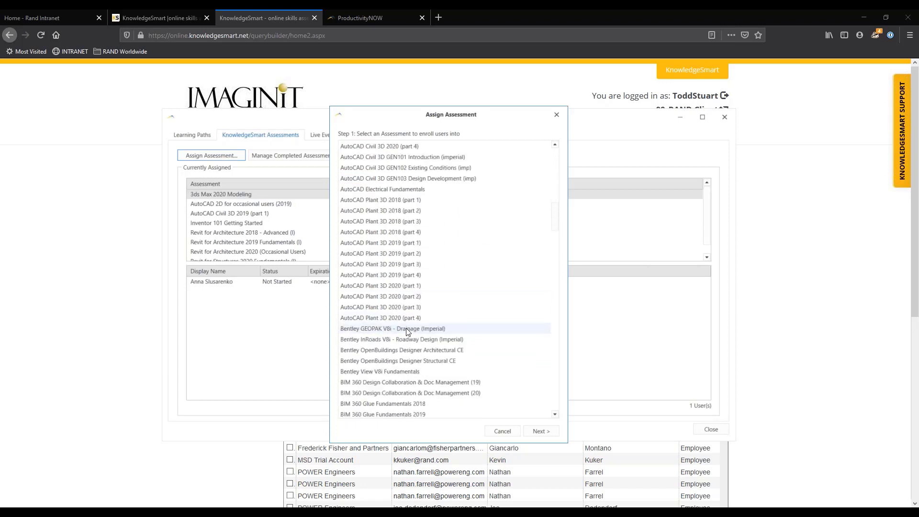
scroll(406, 331, "down", 7)
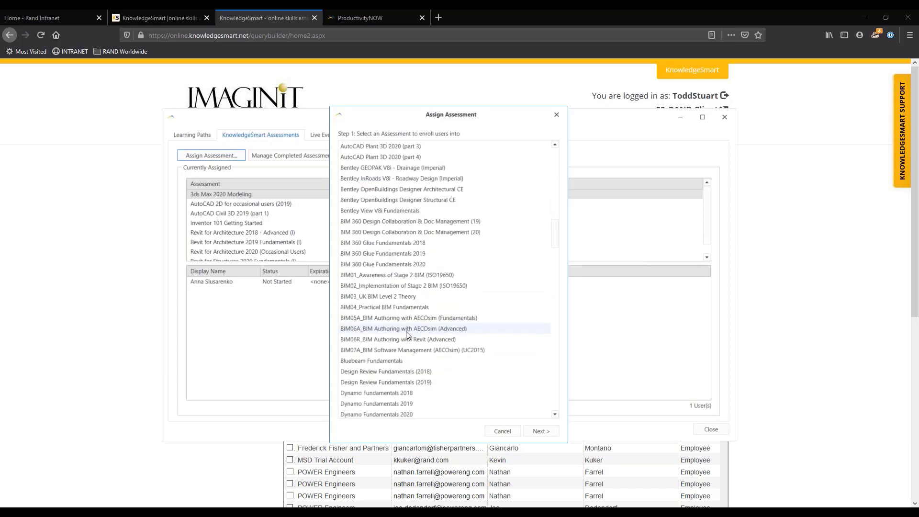
scroll(406, 332, "down", 2)
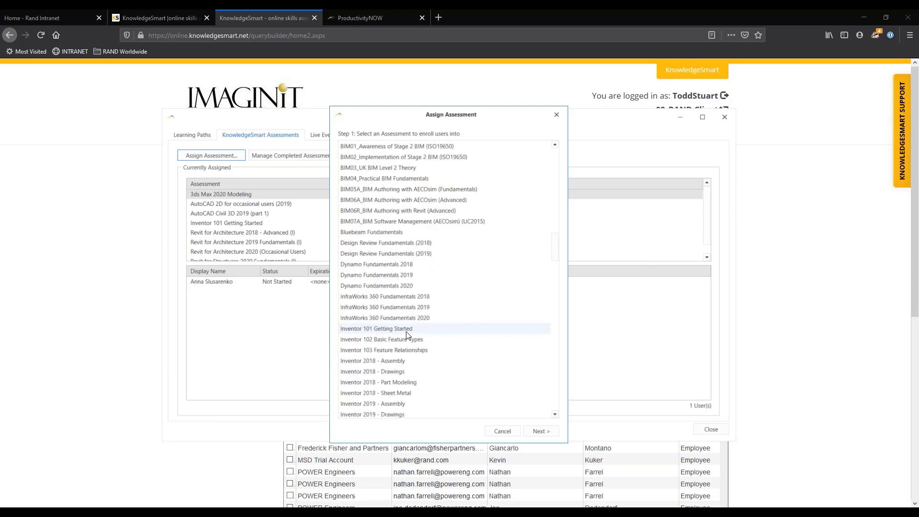
left_click(406, 333)
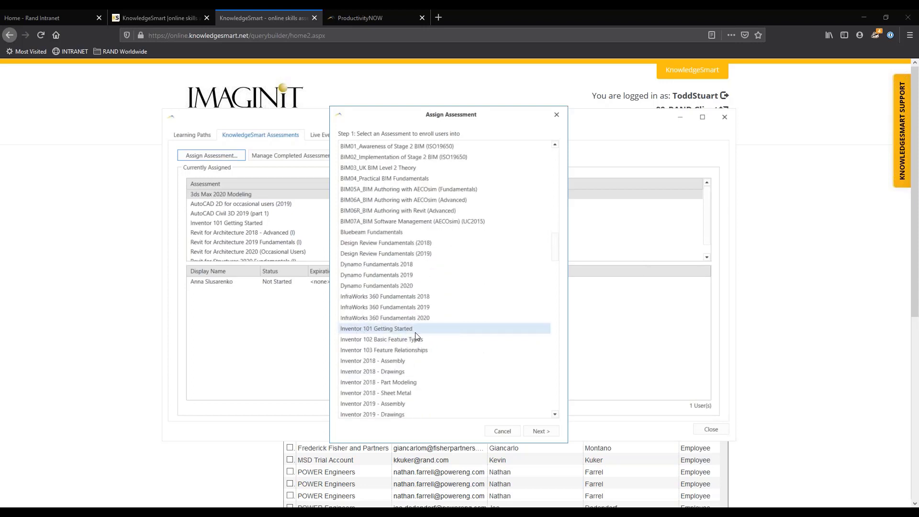
- Add one existing user to the assignment and enable automatic personalized training after completion
left_click(541, 433)
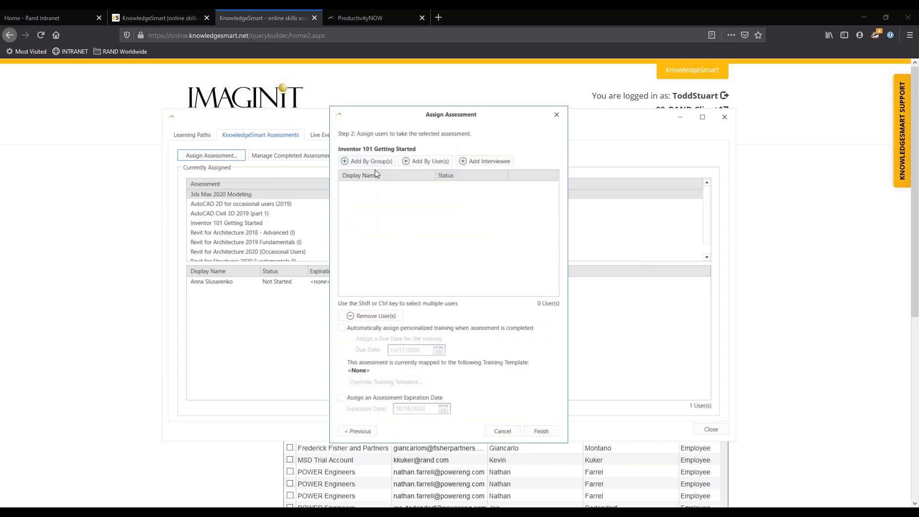
left_click(476, 163)
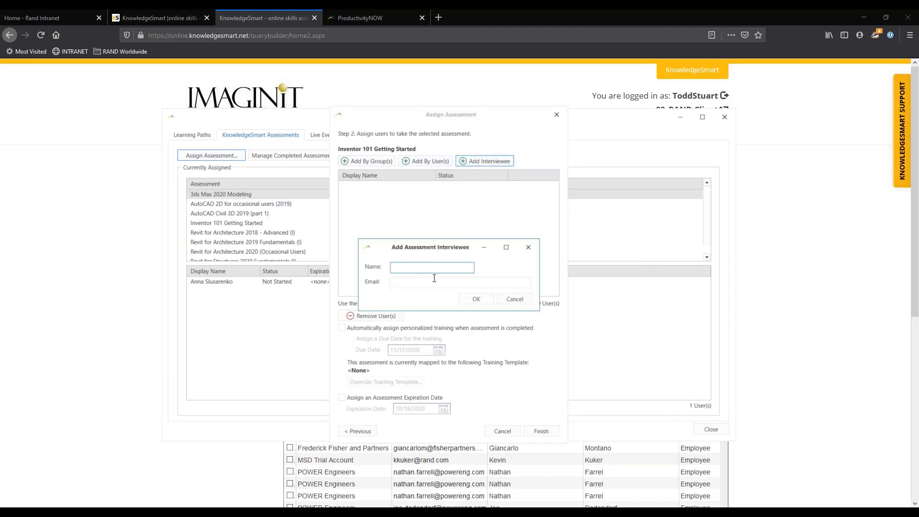
left_click(516, 299)
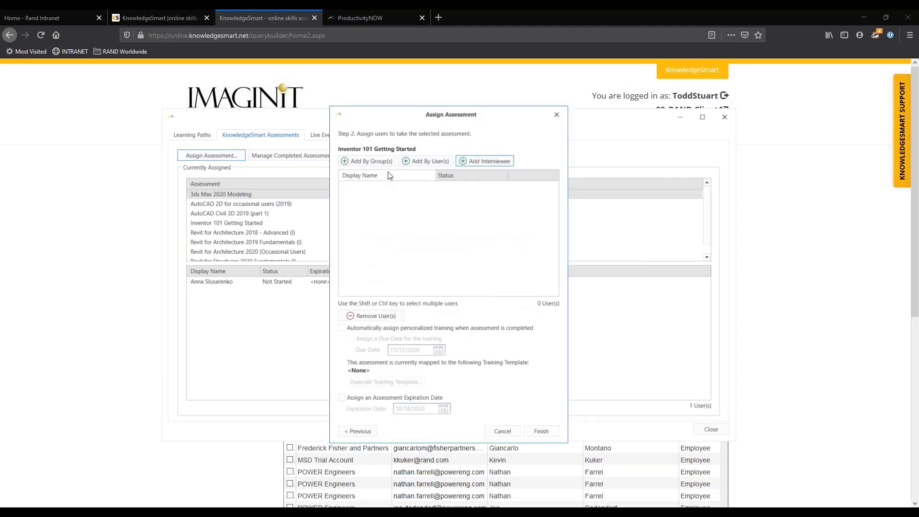
left_click(421, 160)
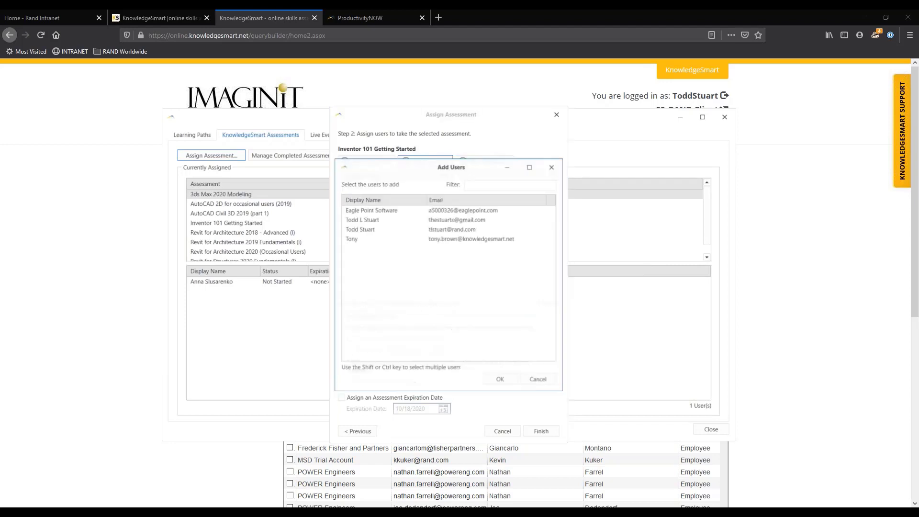
left_click(358, 220)
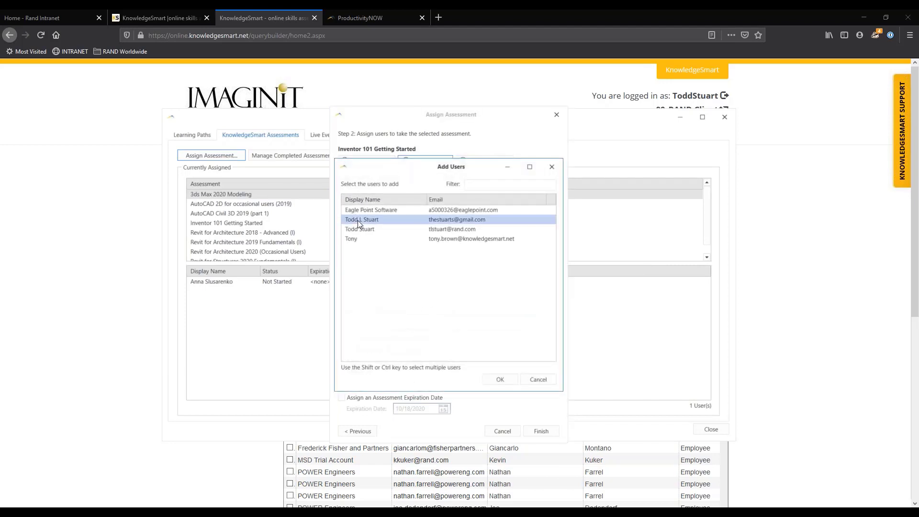
left_click(498, 379)
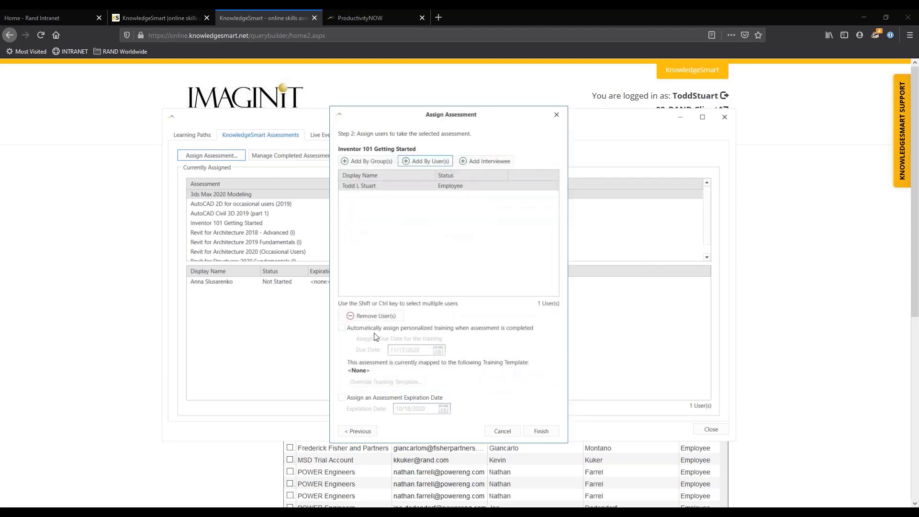
left_click(342, 329)
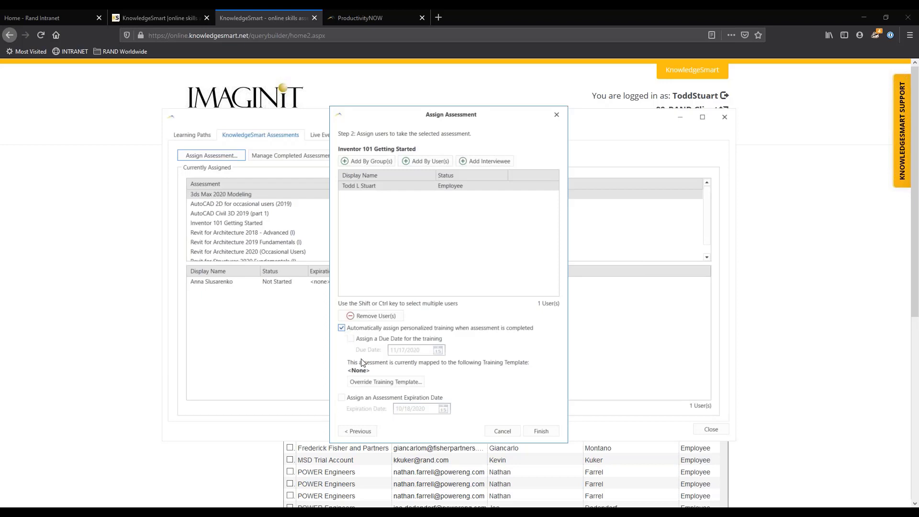
- Choose the 101 Inventor 2021 Getting Started learning path under Autodesk Inventor 2021 as training
left_click(390, 382)
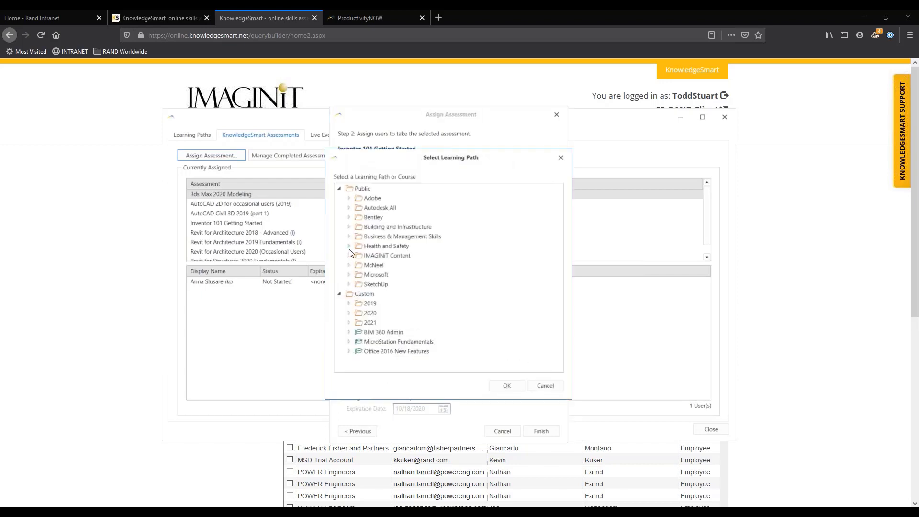
left_click(348, 207)
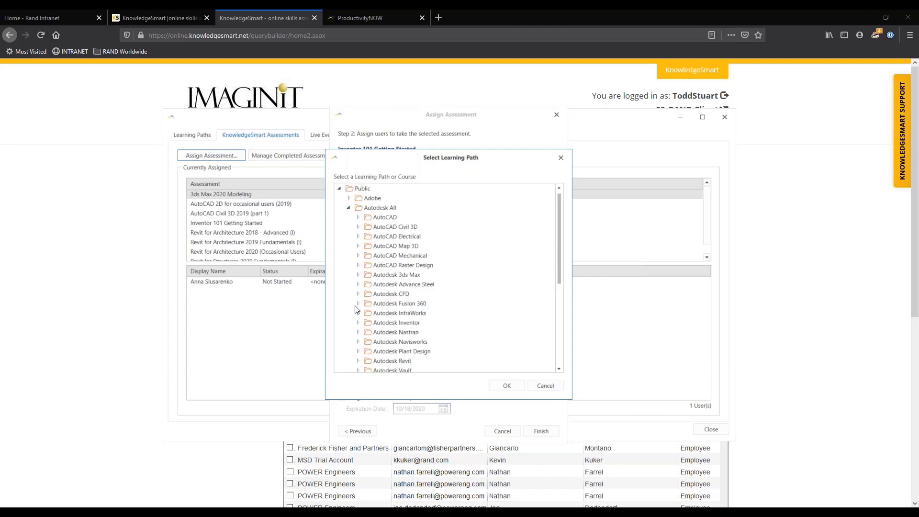
left_click(358, 323)
scroll(364, 334, "down", 1)
left_click(367, 338)
scroll(398, 347, "down", 1)
left_click(377, 353)
left_click(386, 362)
scroll(387, 362, "down", 1)
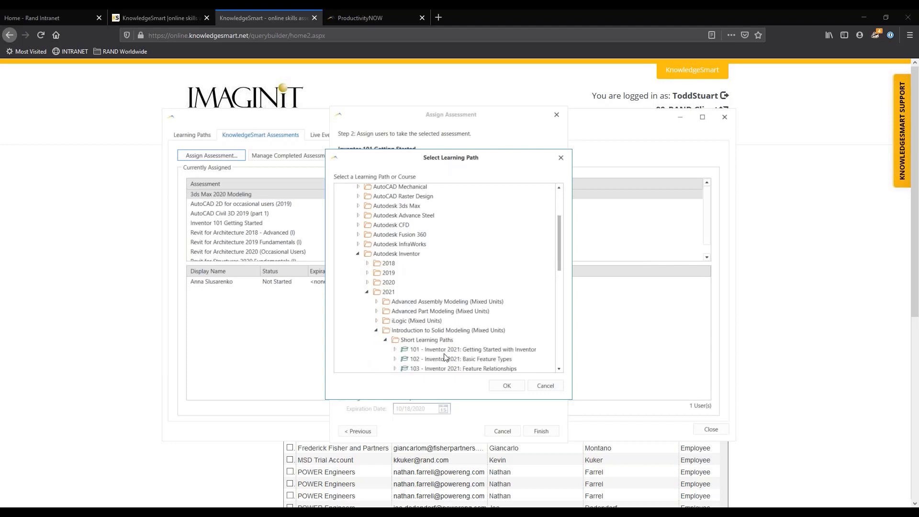
left_click(468, 351)
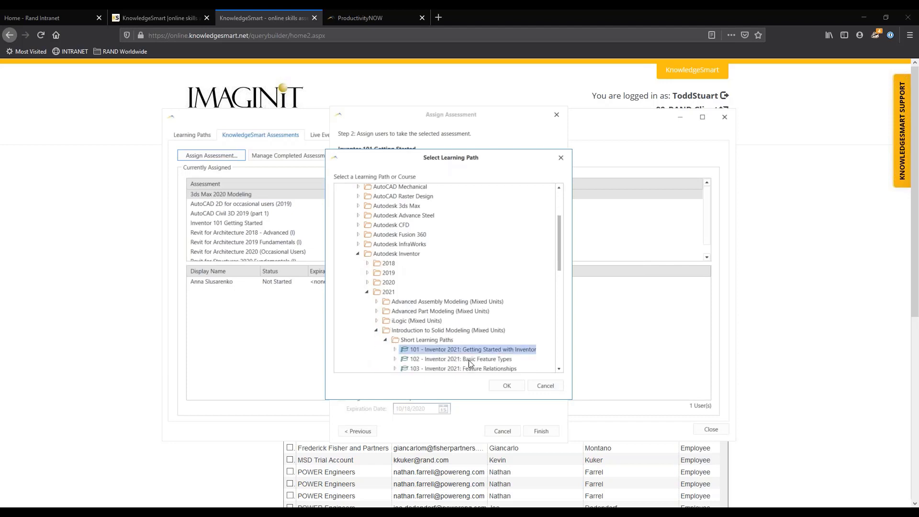
left_click(506, 386)
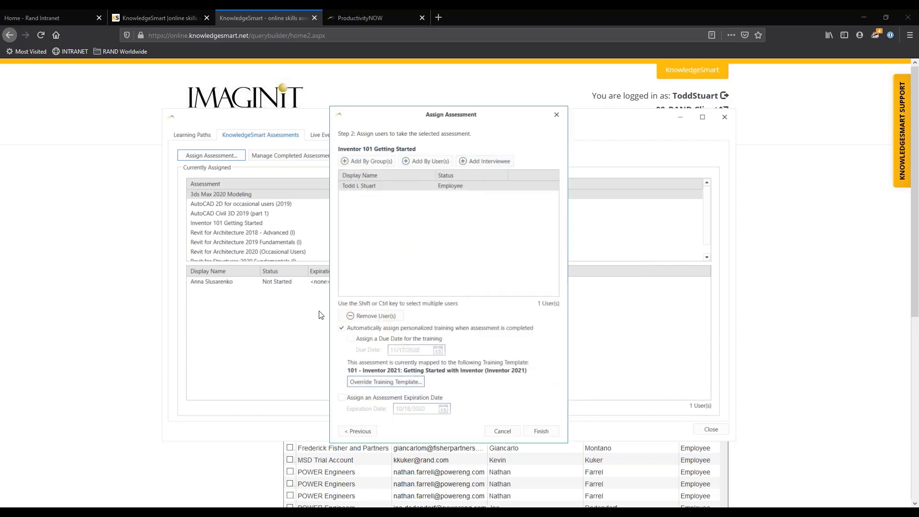
- Set training due 11/17/2020 and assessment expiry 10/18/2020, then finish the assignment
left_click(350, 339)
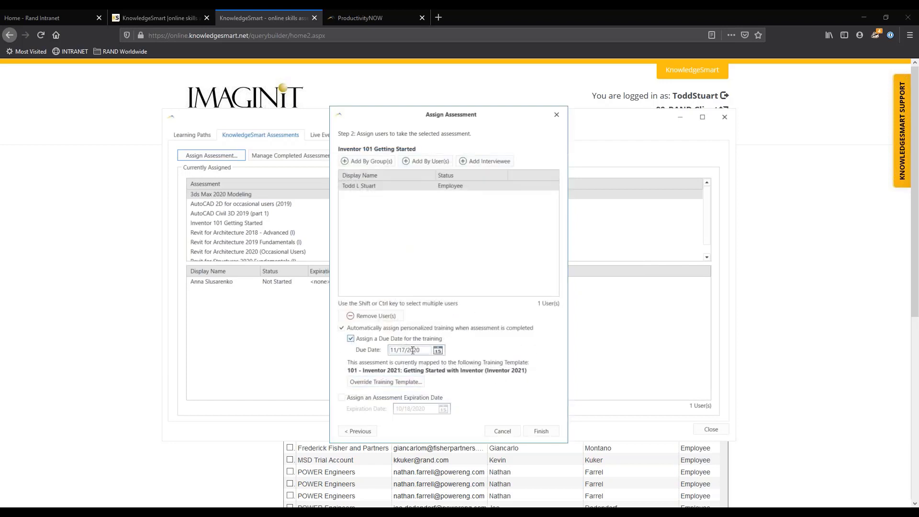
left_click(341, 398)
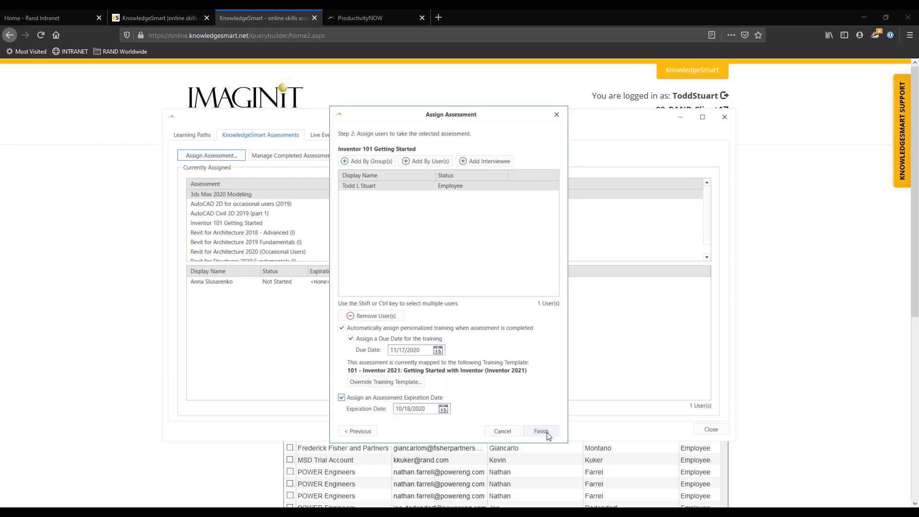
left_click(501, 432)
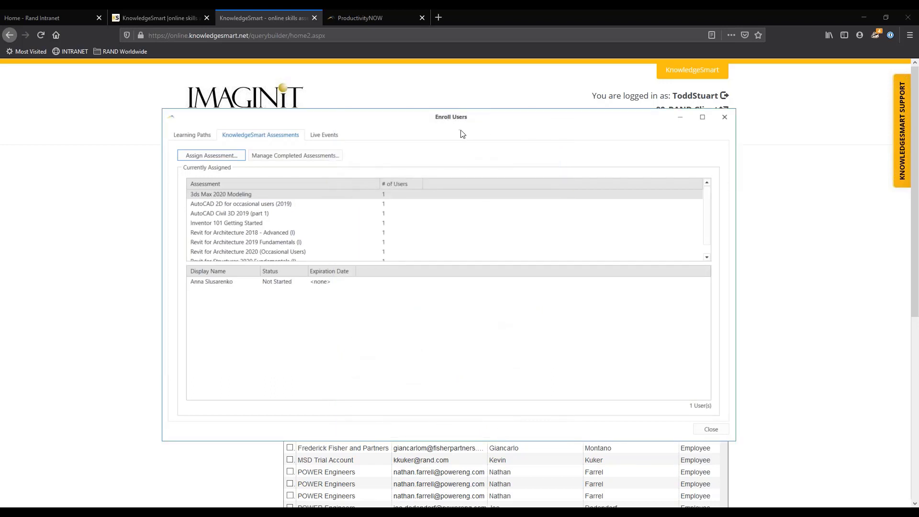
- Review completed assessments with their training required and completed columns, then close the list
left_click(285, 159)
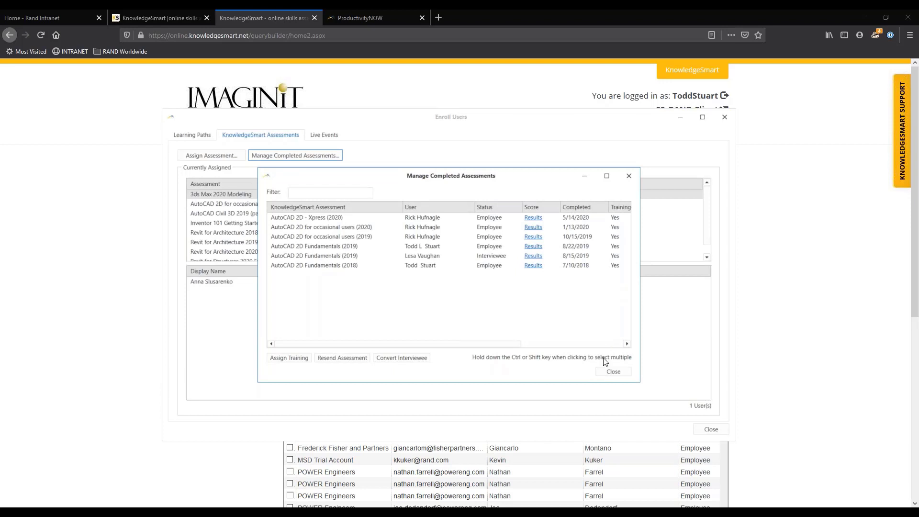
left_click(540, 344)
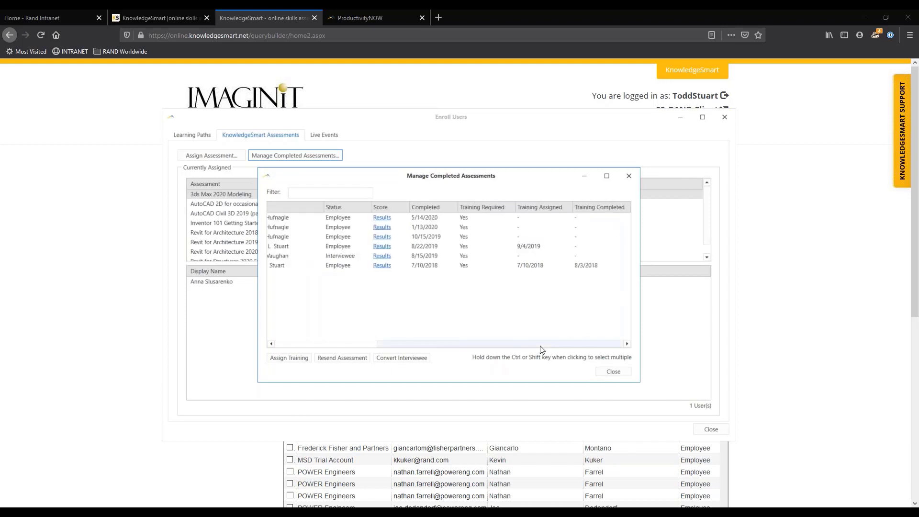
left_click(613, 372)
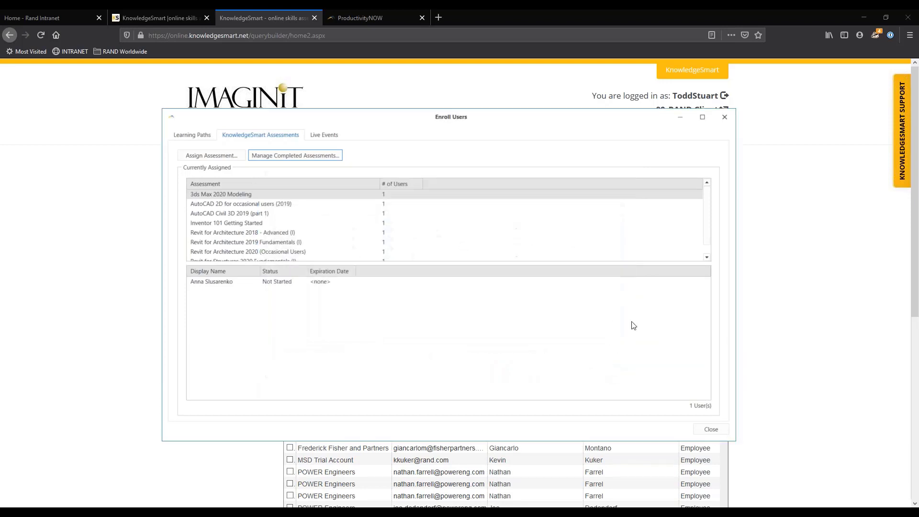
- Close the Enroll Users window and bring up the Gmail skills assessment invite for Inventor 101
left_click(711, 429)
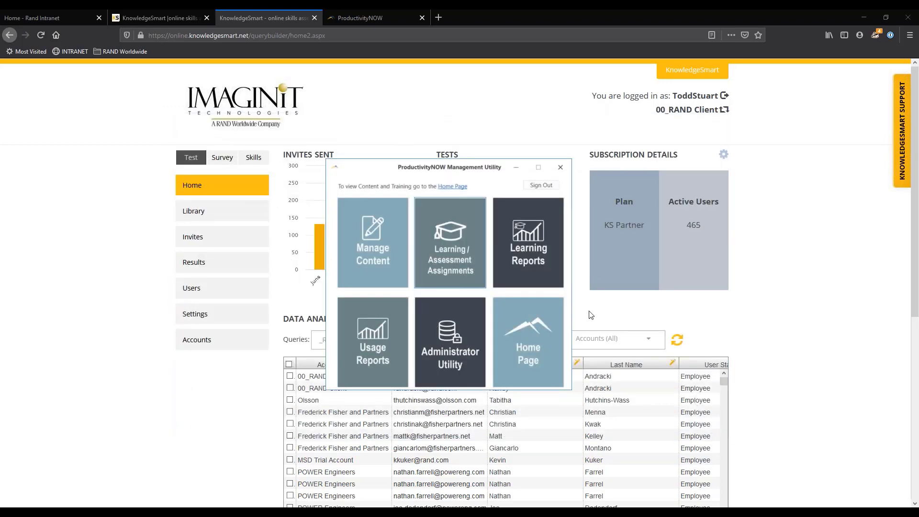
mouse_move(174, 507)
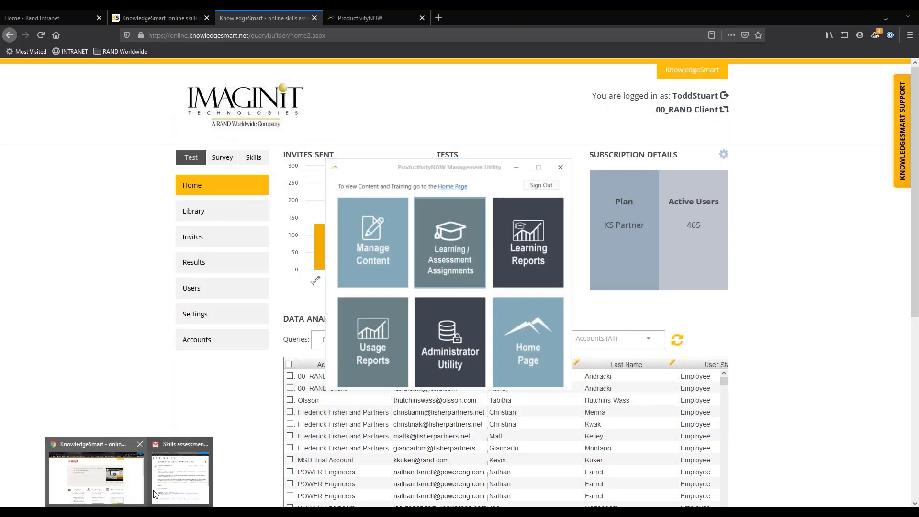
left_click(174, 473)
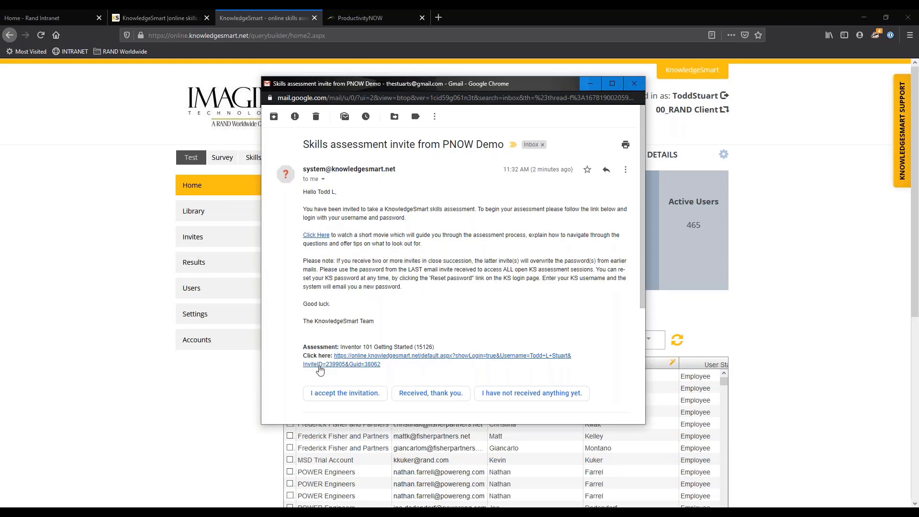
- Return to the KnowledgeSmart start page and download the Inventor 101 dataset files
left_click(169, 505)
left_click(115, 488)
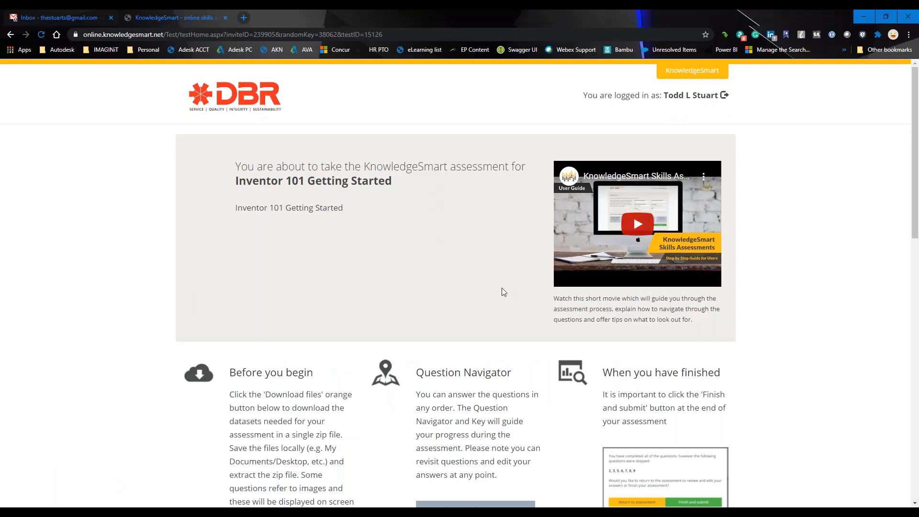
scroll(457, 277, "down", 3)
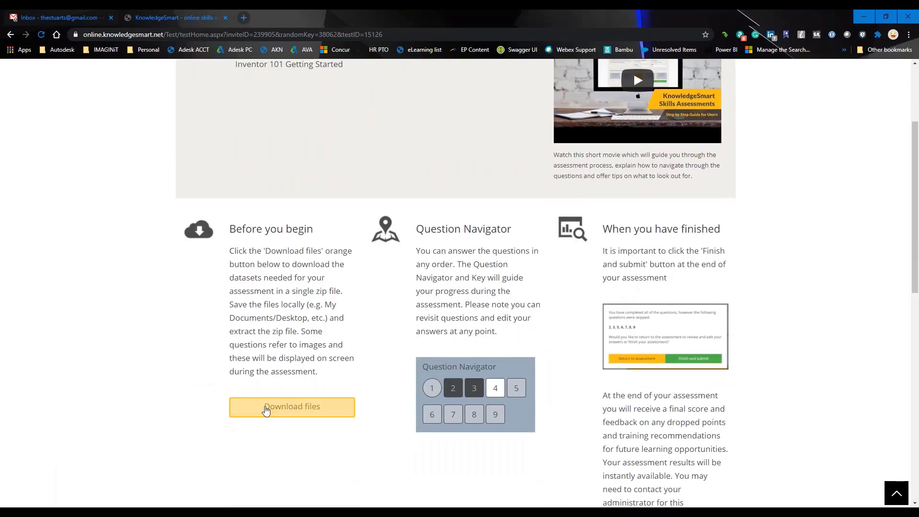
left_click(314, 410)
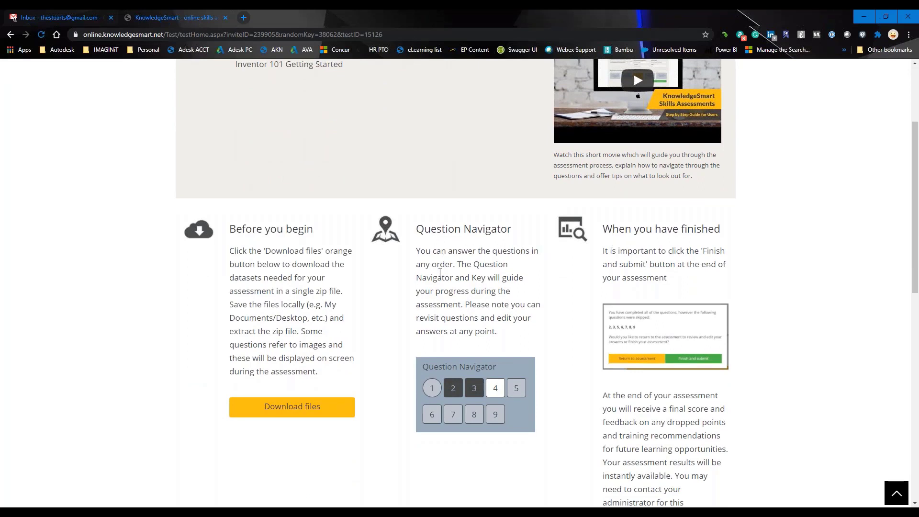
- Resume the Inventor 101 assessment, opening question 1 of 22
scroll(439, 272, "down", 1)
scroll(440, 272, "down", 3)
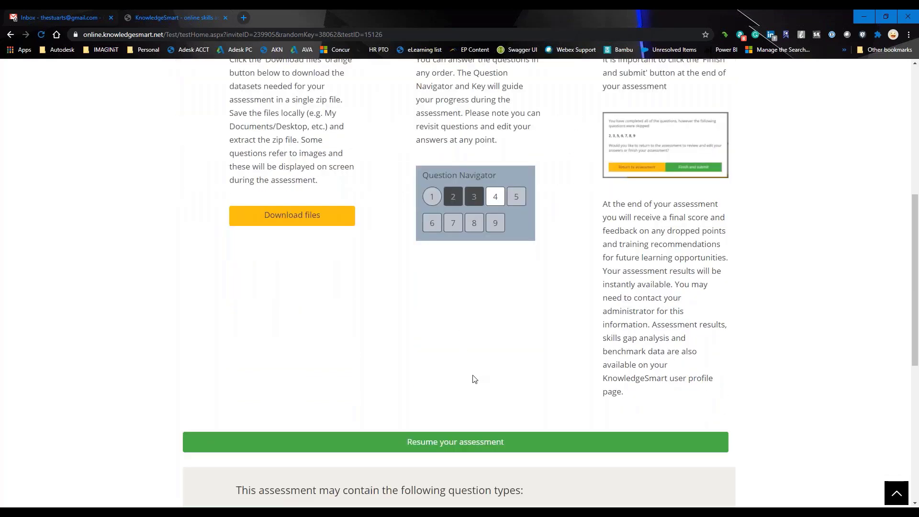
left_click(458, 447)
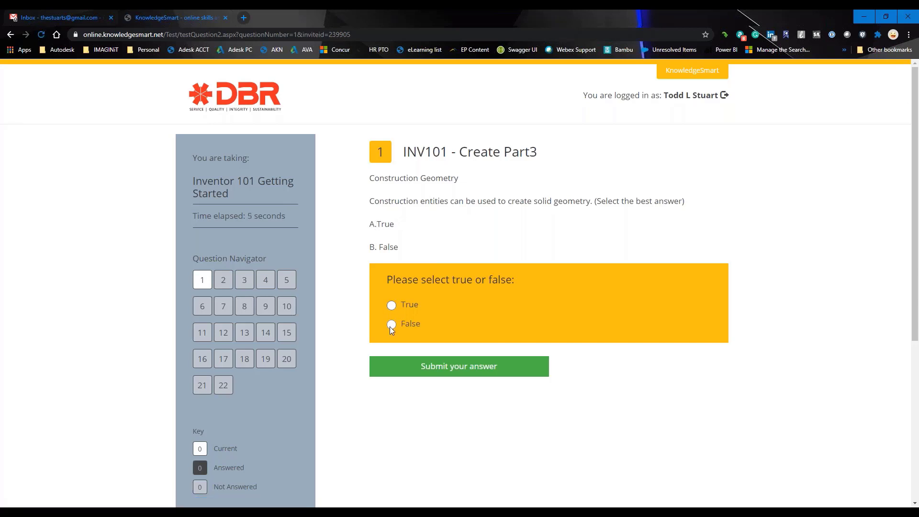
- Submit answers to true/false questions 1 and 2
left_click(455, 369)
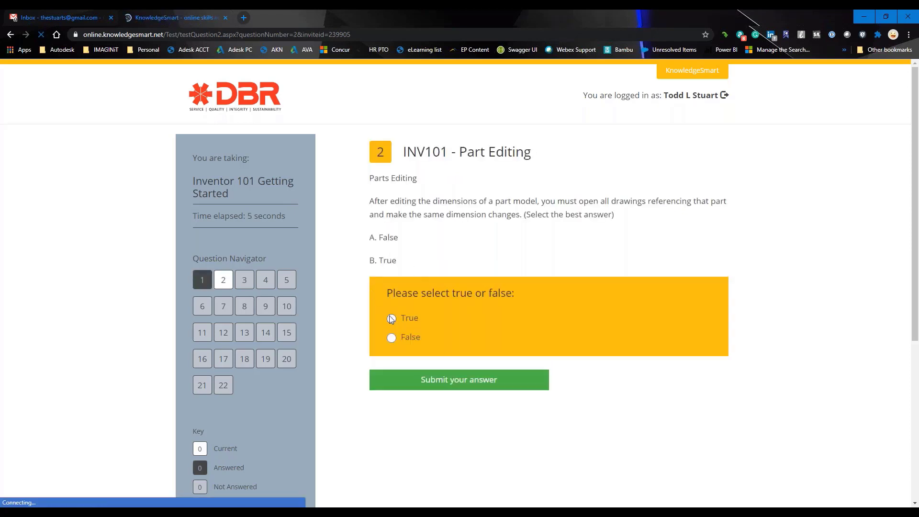
left_click(455, 381)
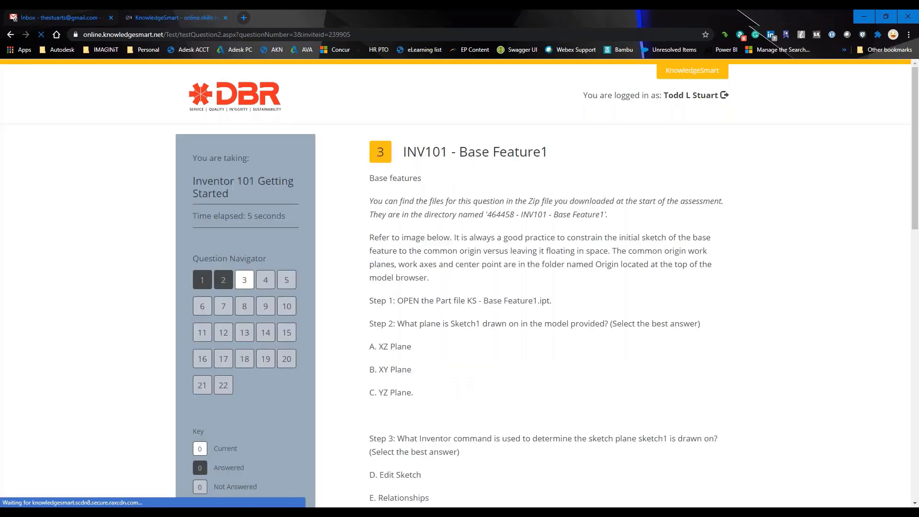
scroll(455, 380, "down", 1)
scroll(387, 180, "down", 1)
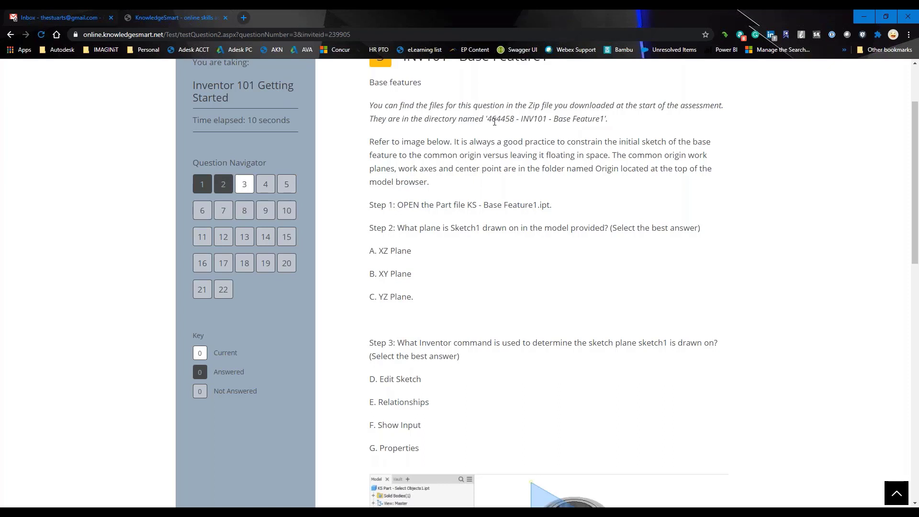
- Read question 3, INV101 - Base Feature1, noting its file directory and option A. XZ Plane
left_click_drag(479, 120, 615, 122)
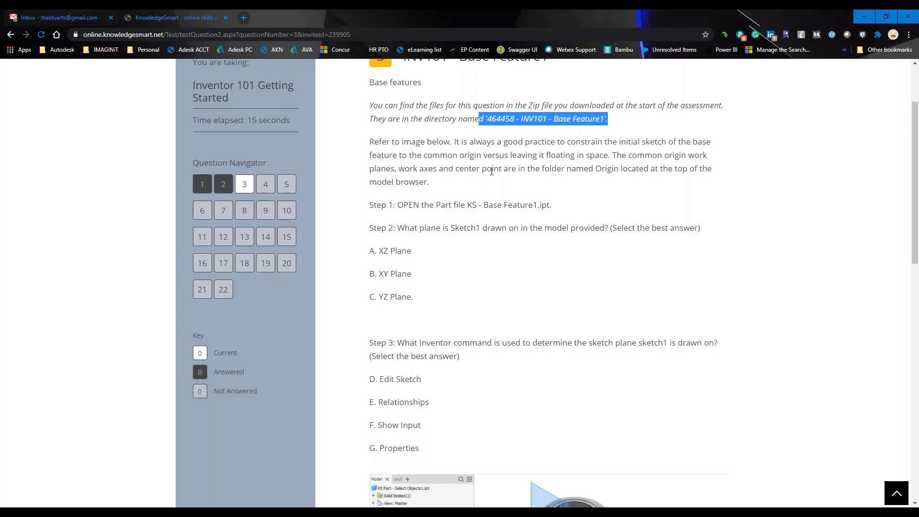
left_click(491, 171)
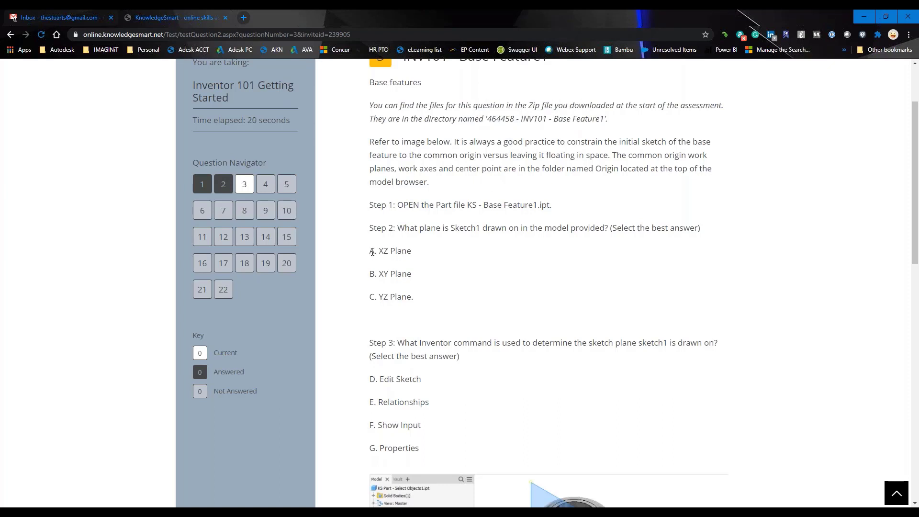
left_click_drag(372, 253, 414, 252)
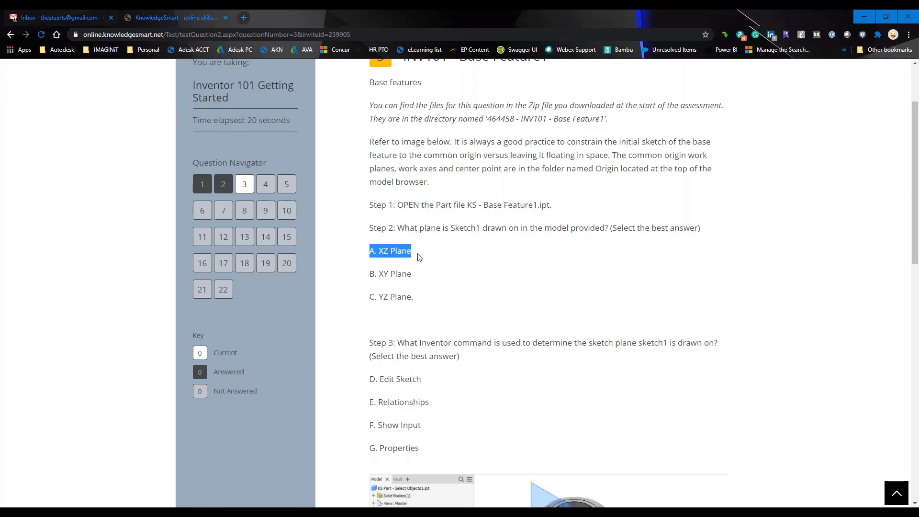
left_click(400, 276)
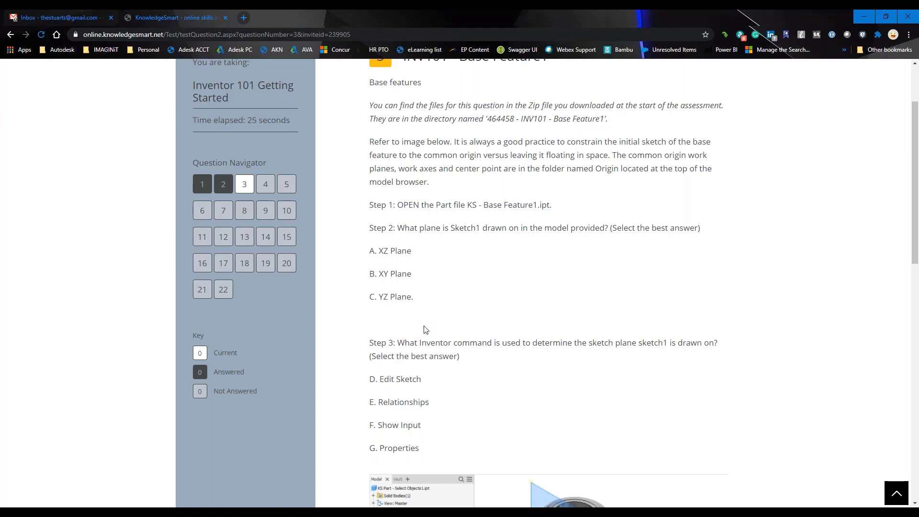
scroll(424, 329, "down", 3)
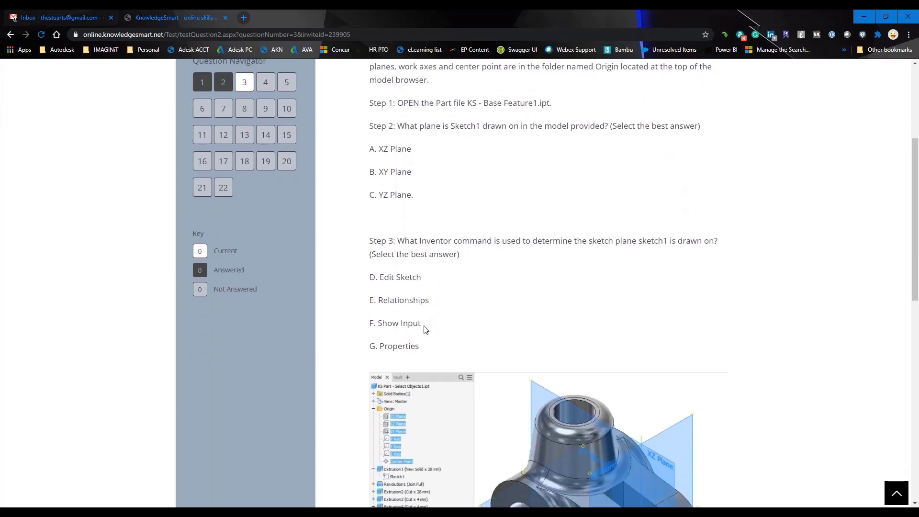
scroll(463, 381, "down", 5)
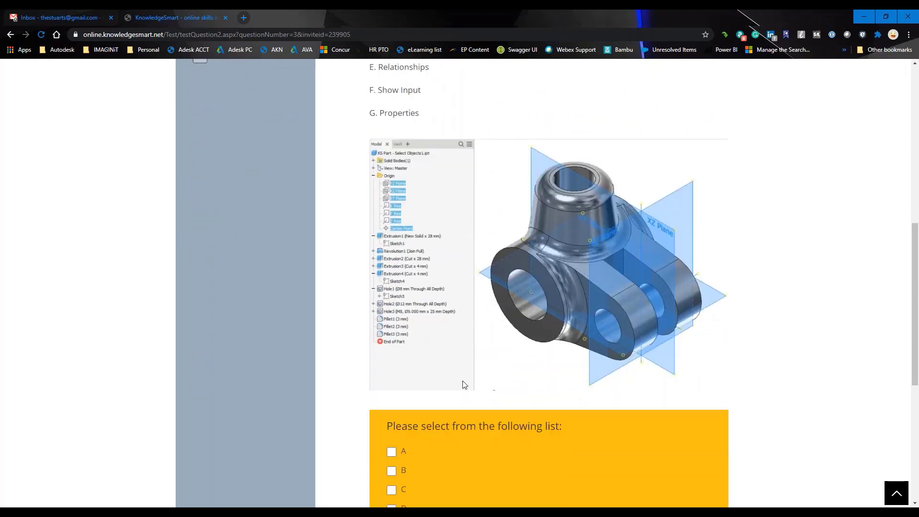
scroll(464, 381, "down", 1)
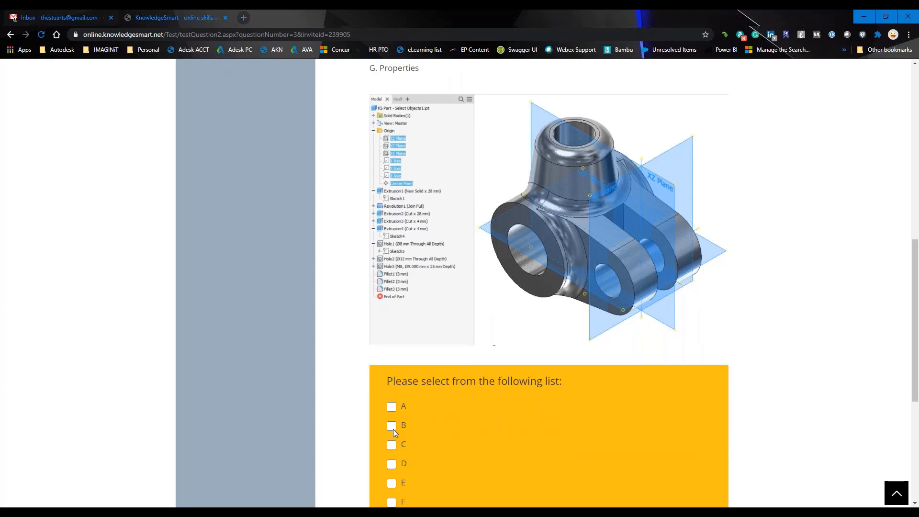
scroll(398, 383, "up", 15)
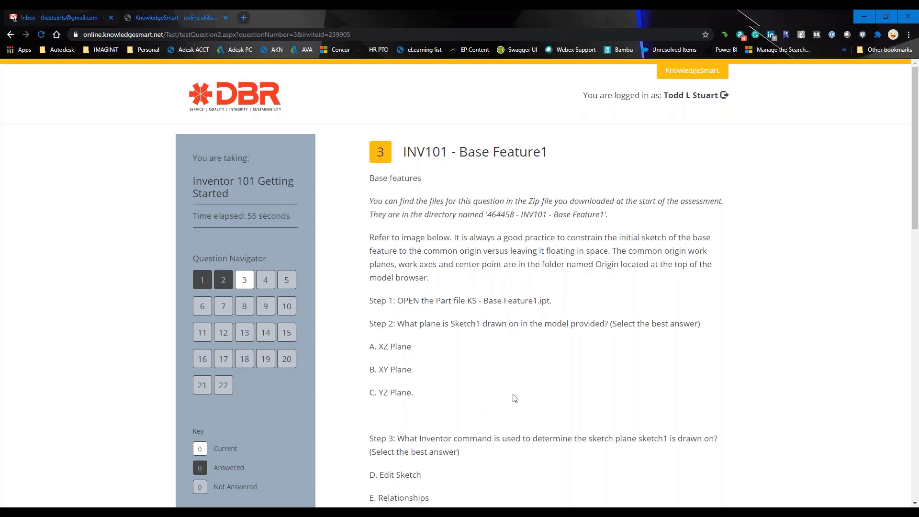
- Minimize the assessment and Gmail invite windows to bring the KnowledgeSmart admin page forward
left_click(861, 17)
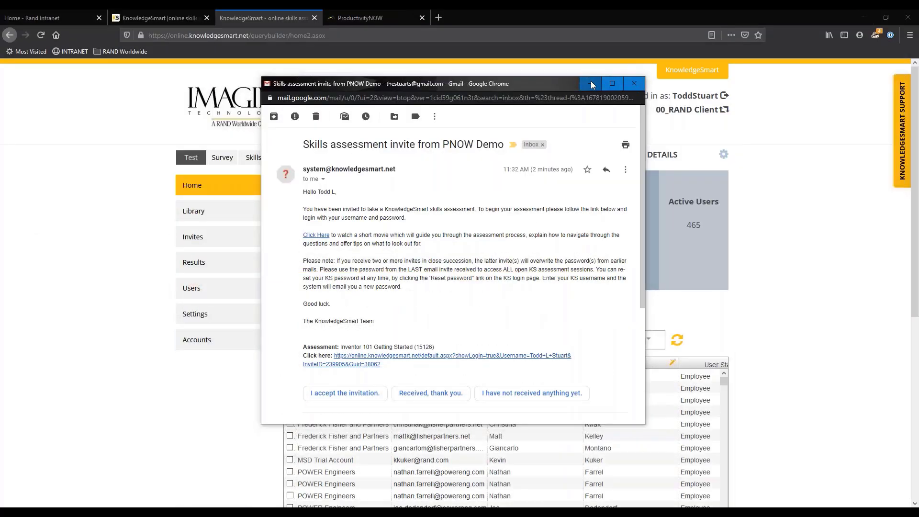
left_click(591, 84)
left_click(448, 125)
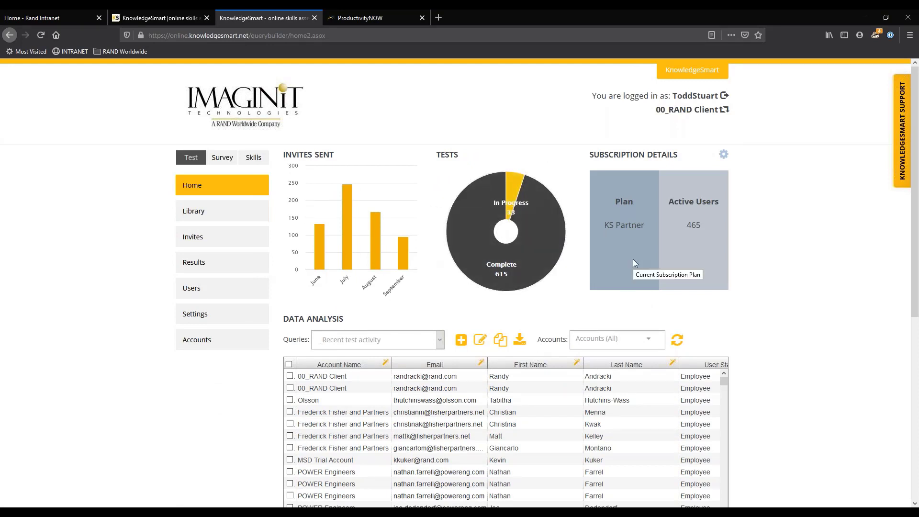
- Open the test performance results and set the view group to Omaha*
left_click(192, 265)
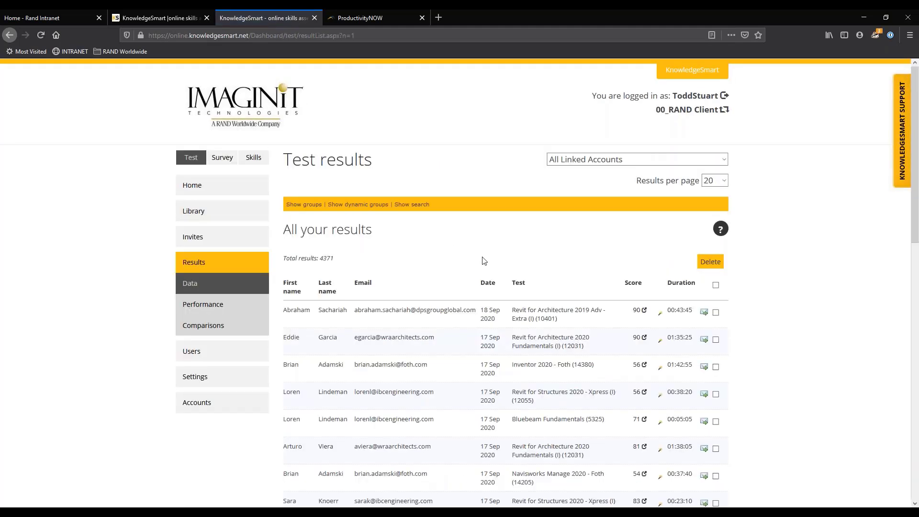
left_click(197, 309)
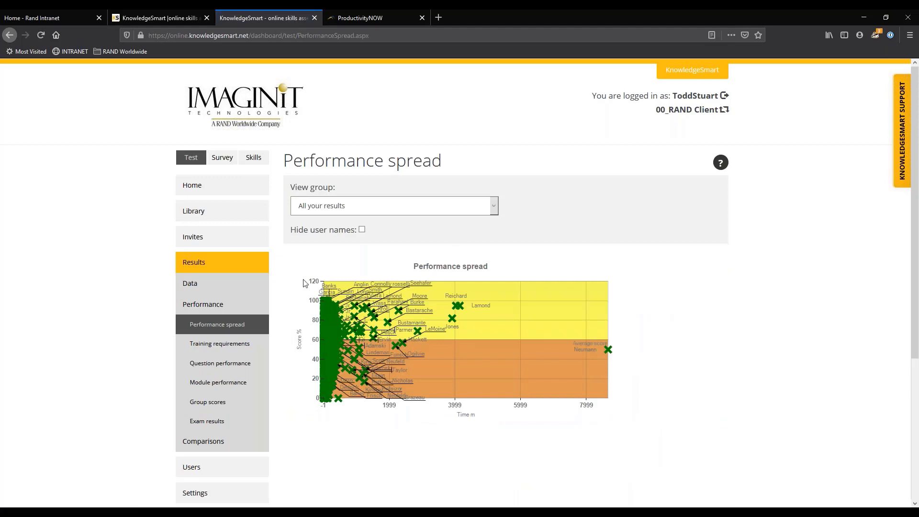
left_click(354, 205)
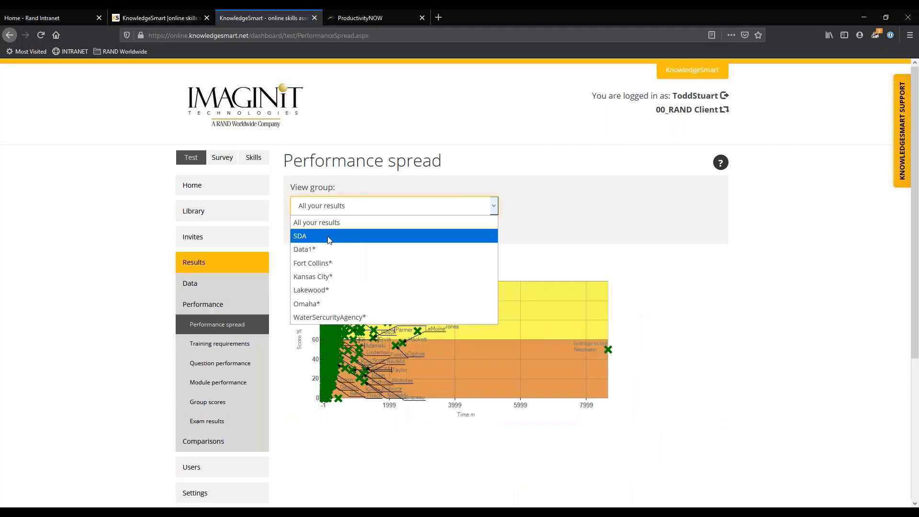
left_click(323, 306)
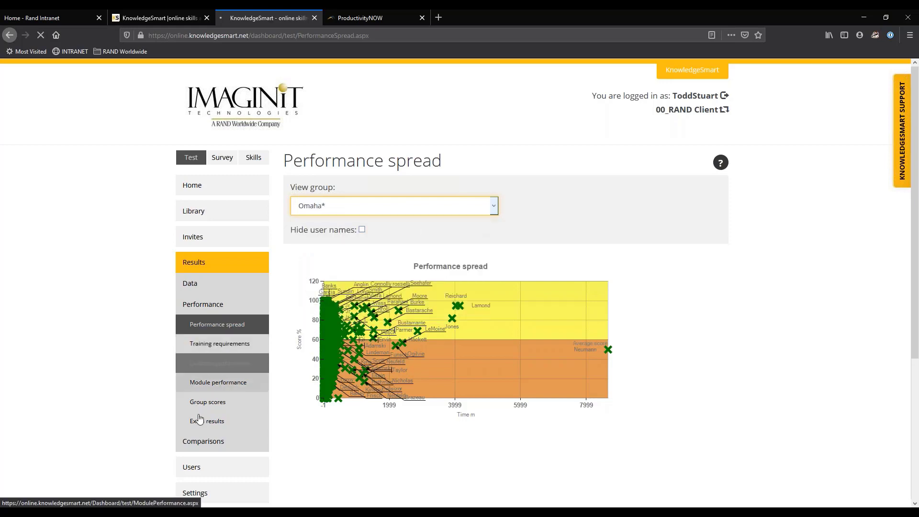
- Check the Group comparisons chart, leaving No of Groups at 1, then switch to ProductivityNOW home
left_click(193, 442)
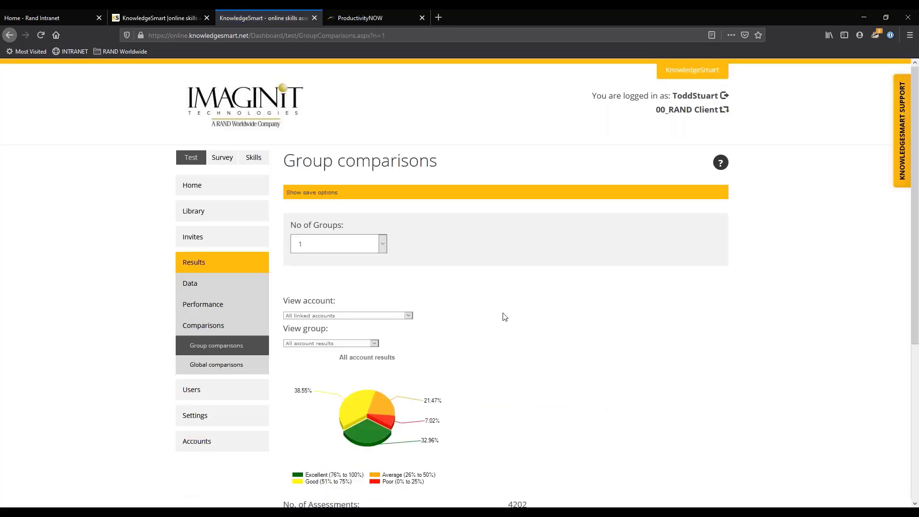
scroll(502, 316, "down", 2)
left_click(352, 150)
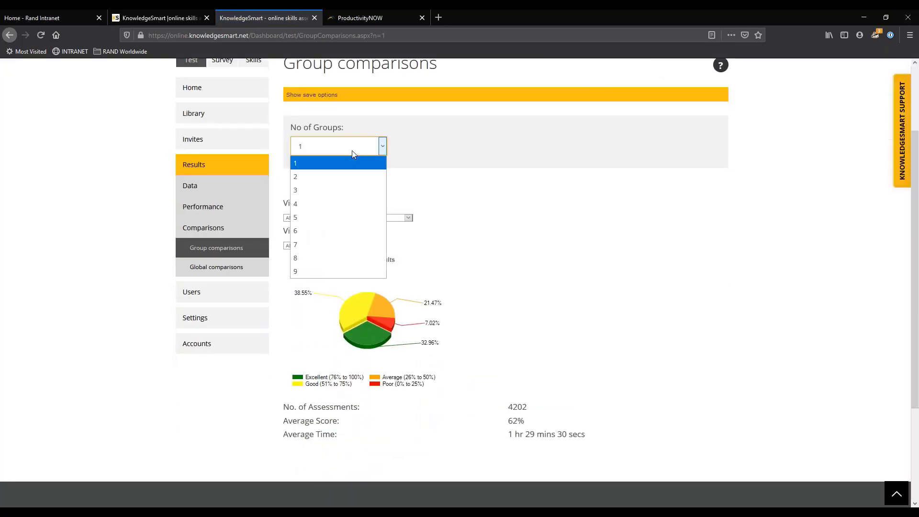
left_click(352, 150)
scroll(464, 271, "up", 1)
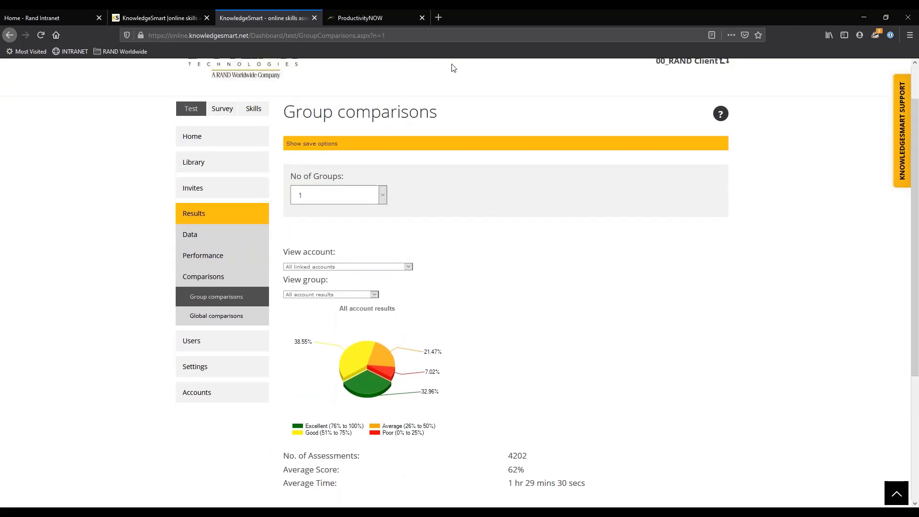
left_click(378, 18)
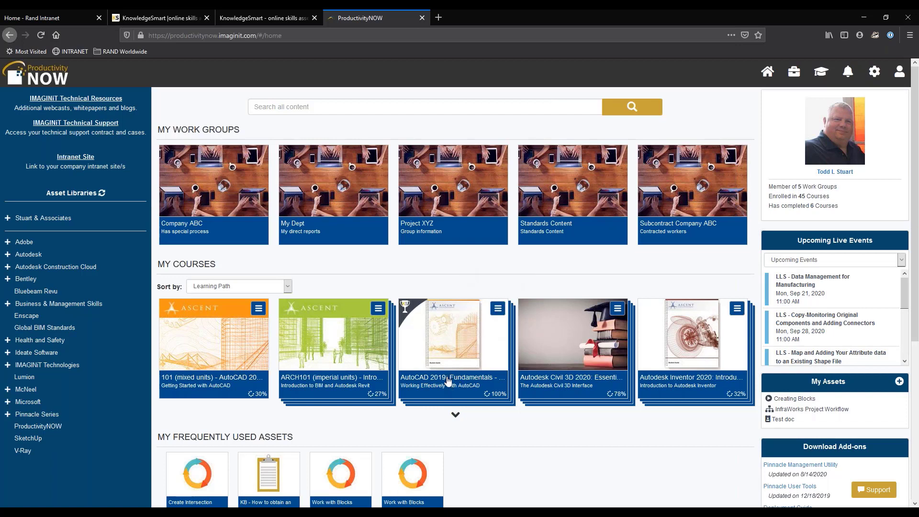
- Open AutoCAD 2019: Fundamentals - Part 2 with all topics shown, at Chapter 21 'Working Effectively with AutoCAD'
left_click(478, 383)
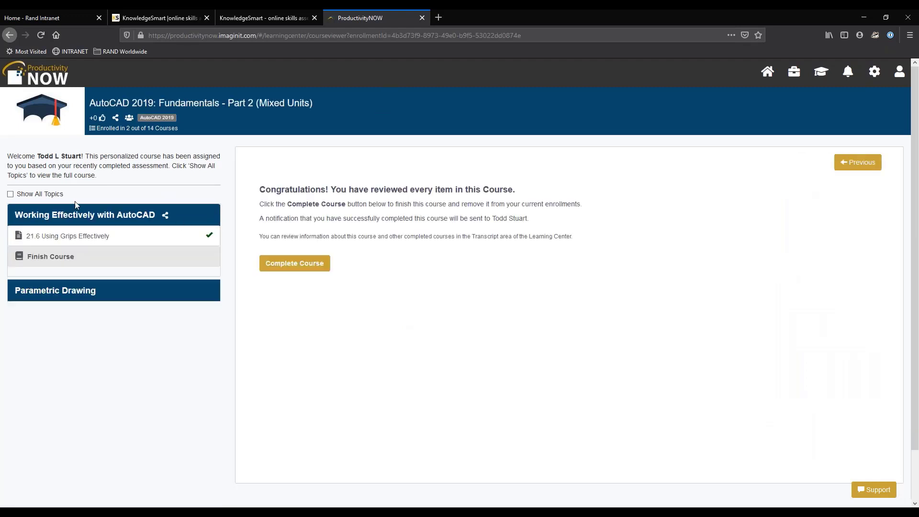
left_click(10, 194)
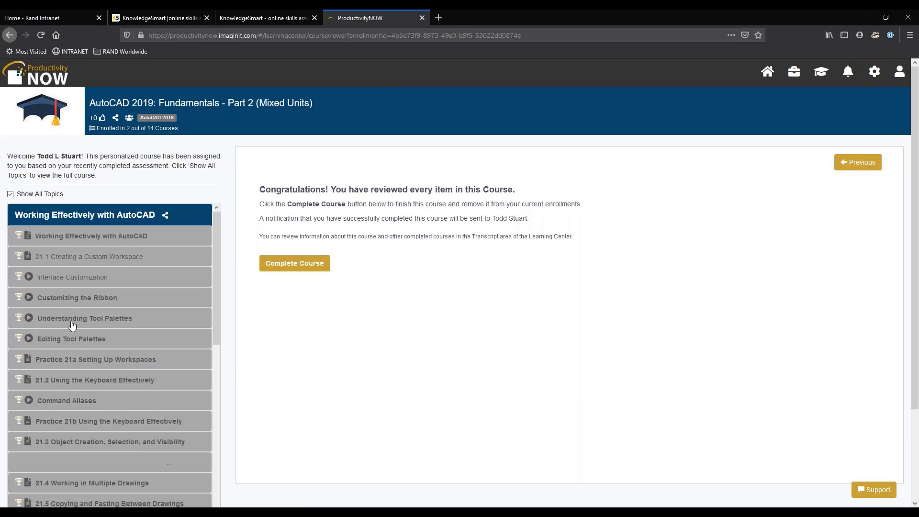
left_click(77, 239)
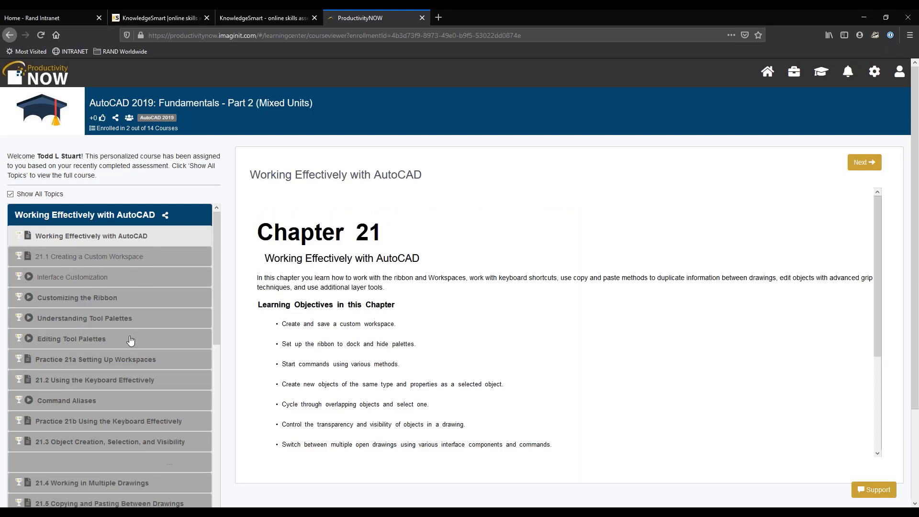
scroll(130, 340, "down", 5)
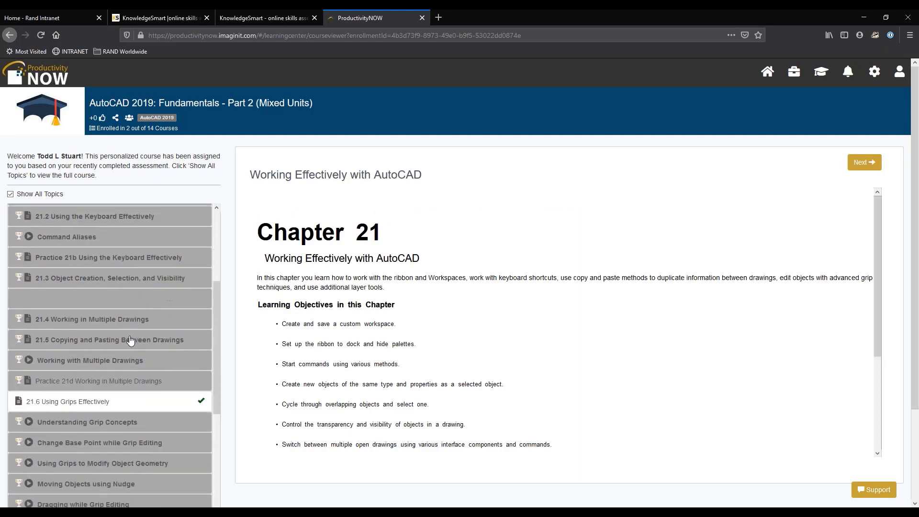
scroll(72, 268, "up", 5)
- List only the assigned topics and open lesson 21.6 Using Grips Effectively
left_click(10, 195)
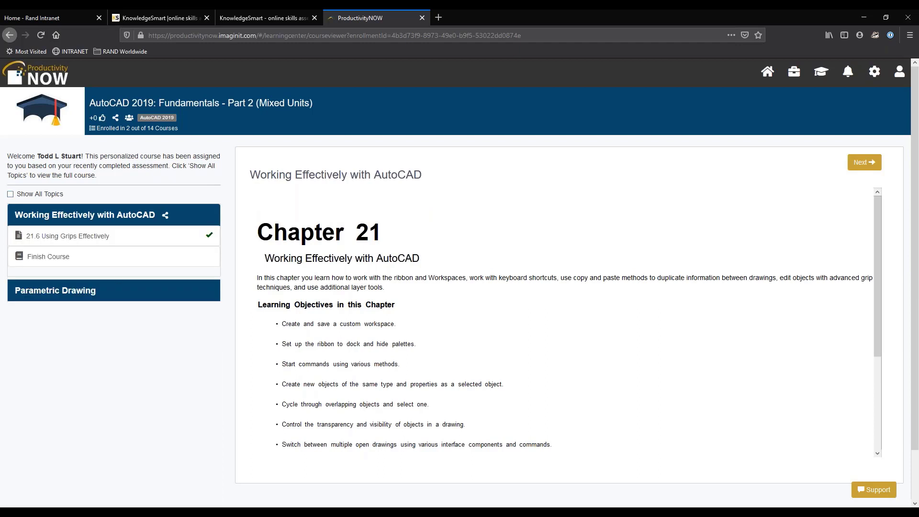
left_click(119, 237)
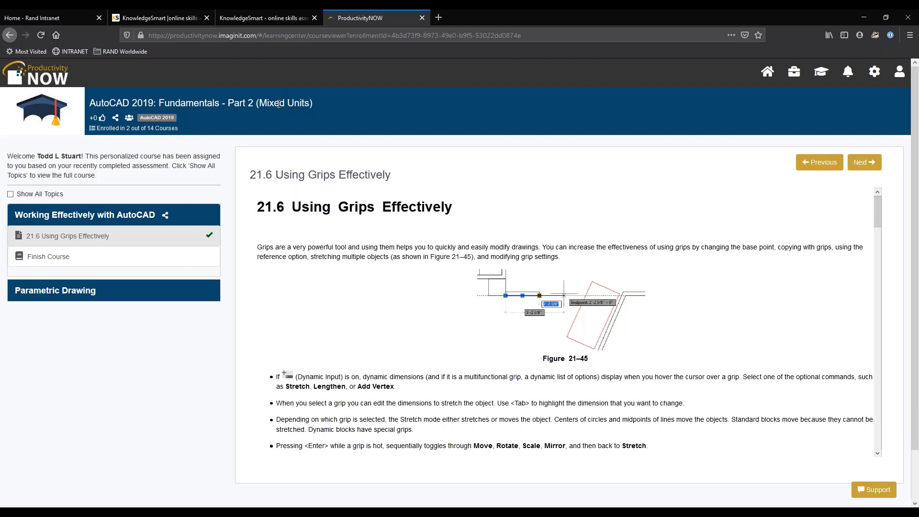
- Expand the Parametric Drawing topic to reach 24.2 Geometric Constraints and finish the course
left_click(90, 293)
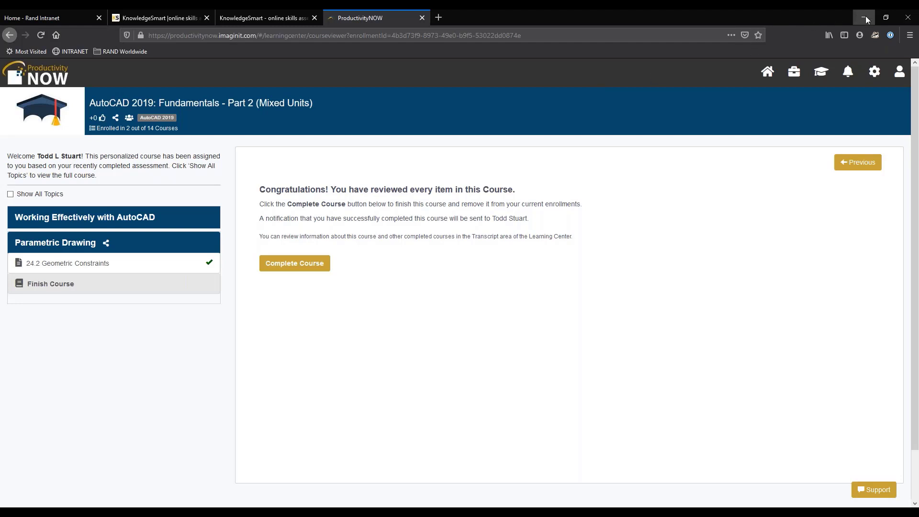
- Switch from the Group comparisons tab to the public knowledgesmart.net home page
left_click(265, 18)
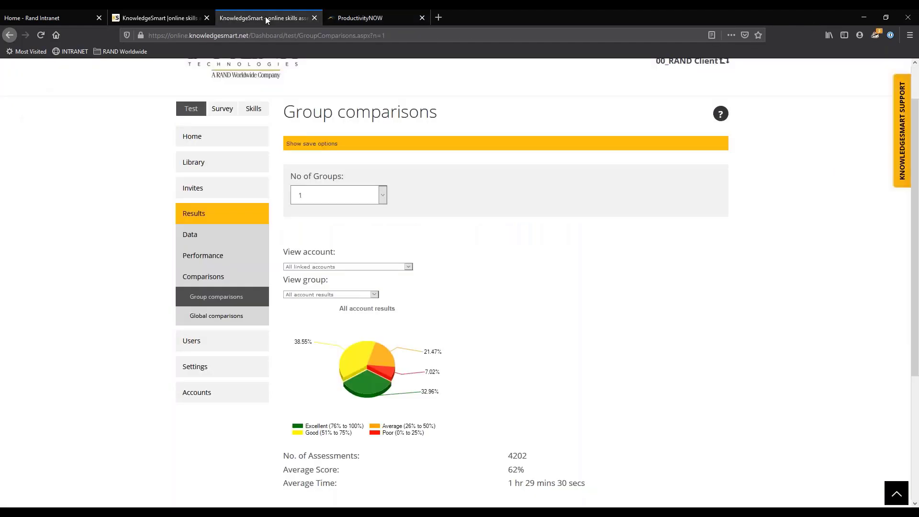
left_click(169, 17)
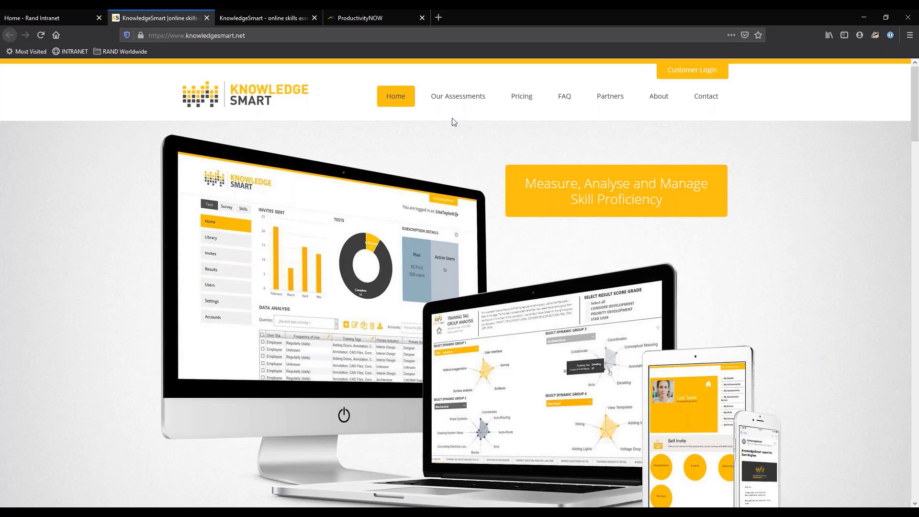
- Browse Our Assessments and show the Autodesk - Other titles such as Navisworks Manage and Vault
left_click(452, 96)
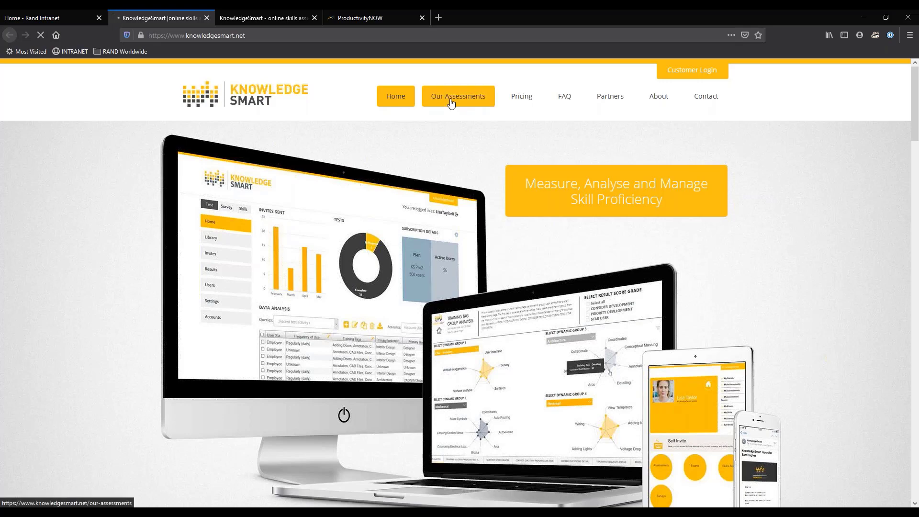
scroll(298, 237, "down", 5)
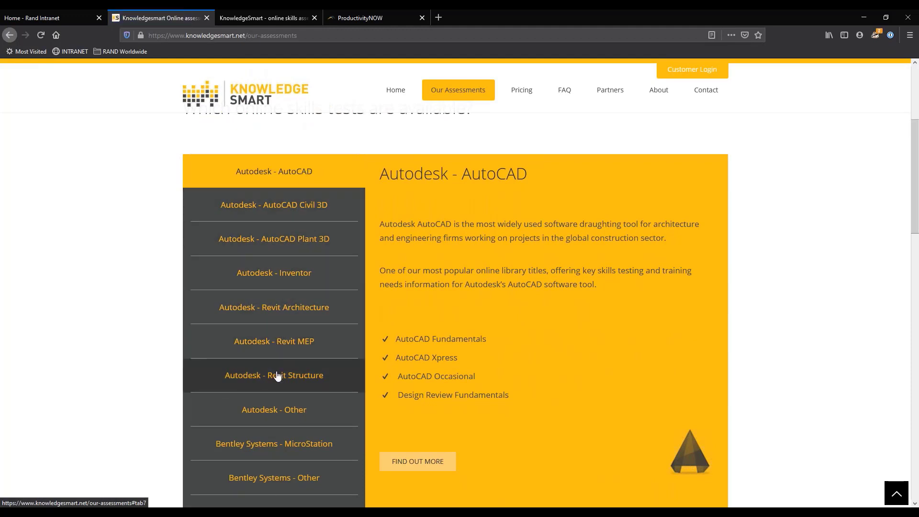
scroll(276, 376, "down", 2)
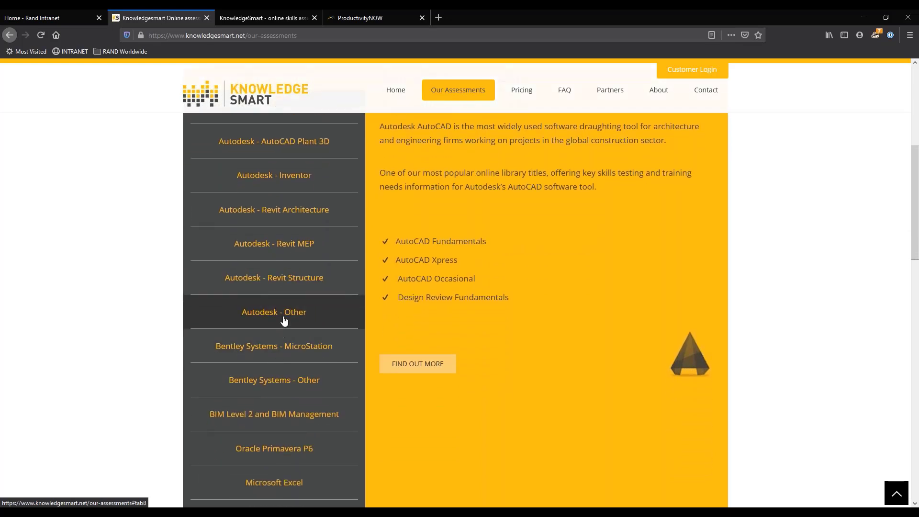
left_click(280, 314)
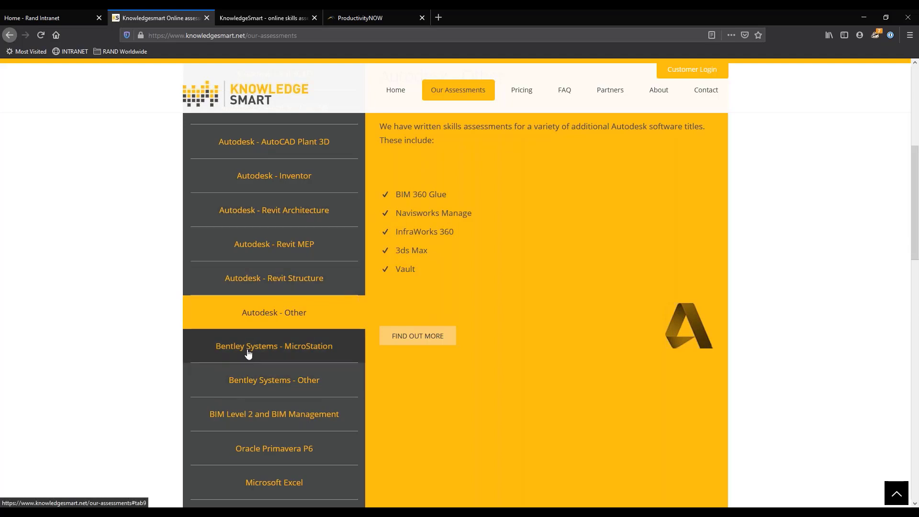
scroll(254, 383, "down", 2)
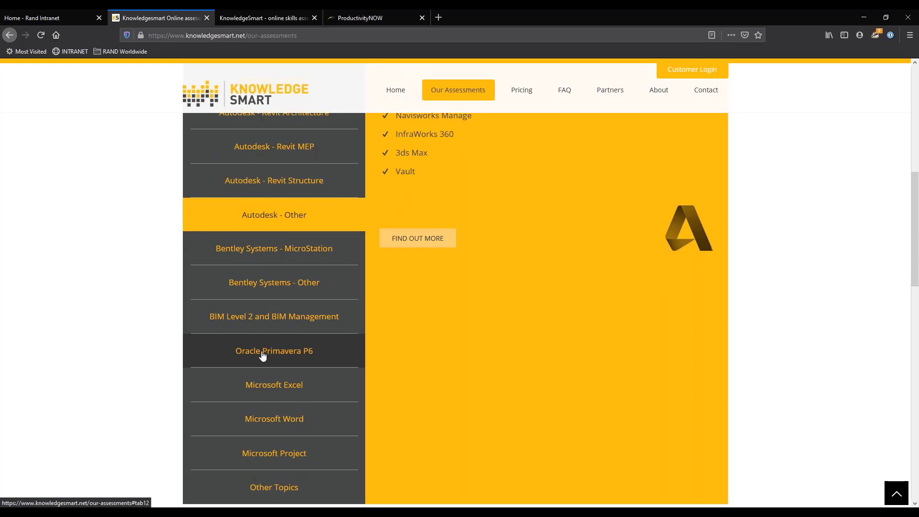
scroll(262, 354, "down", 2)
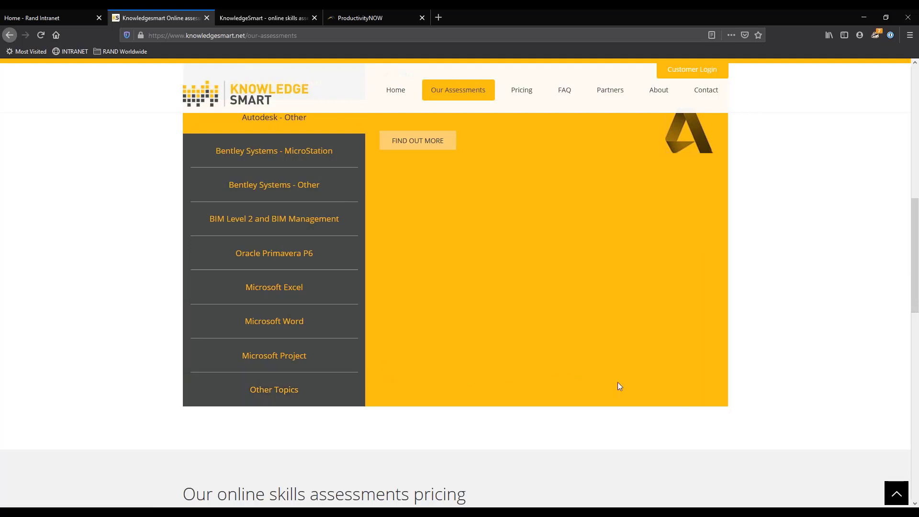
scroll(618, 386, "up", 2)
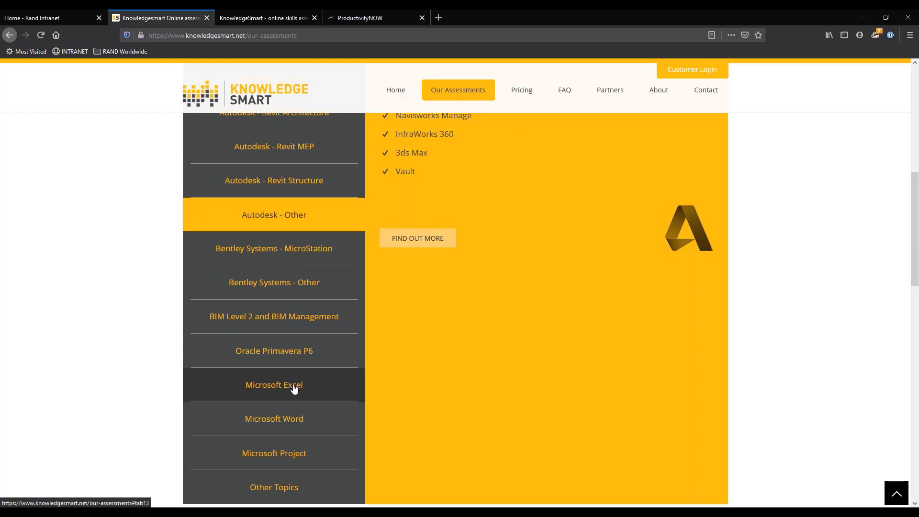
scroll(504, 365, "up", 10)
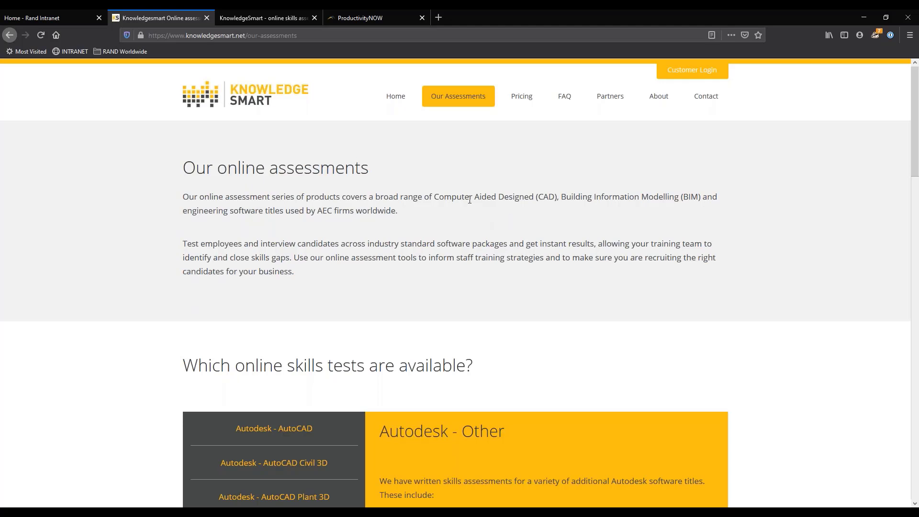
- Return to the ProductivityNOW home dashboard, glancing at the Support contact options before closing them
left_click(355, 19)
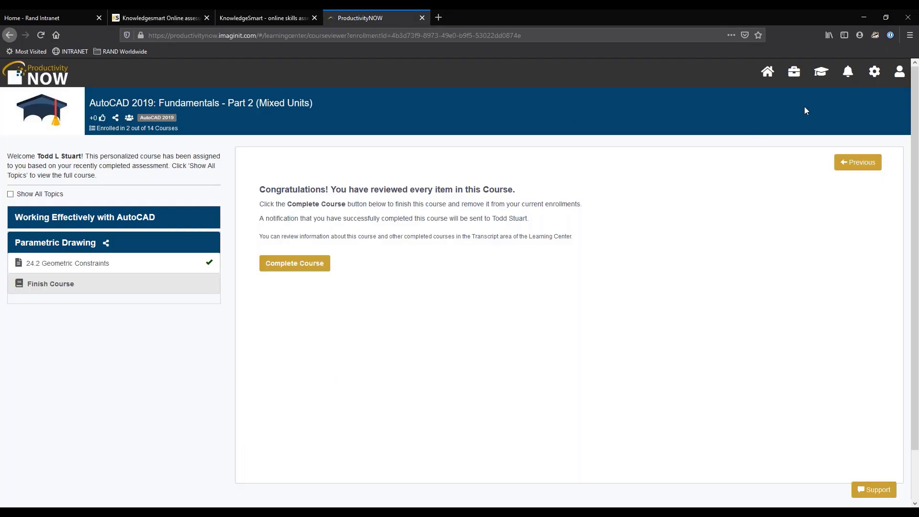
left_click(769, 74)
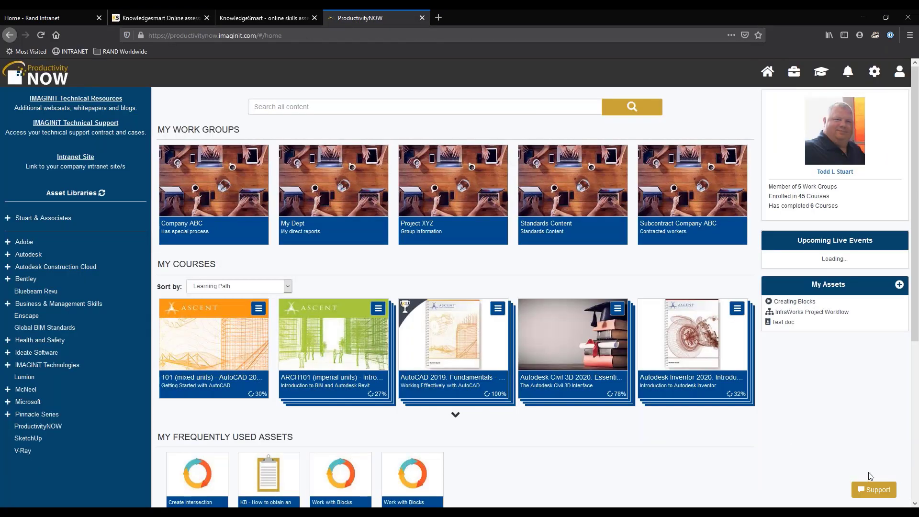
left_click(876, 491)
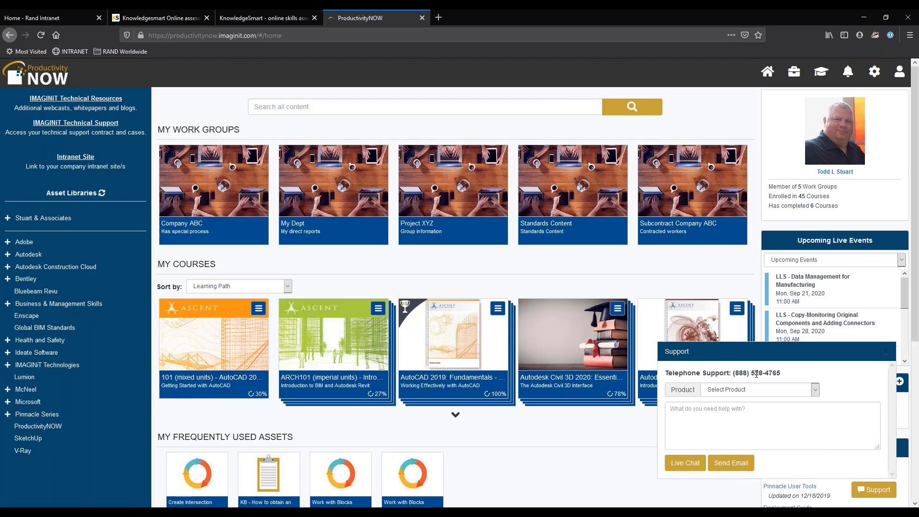
left_click(887, 353)
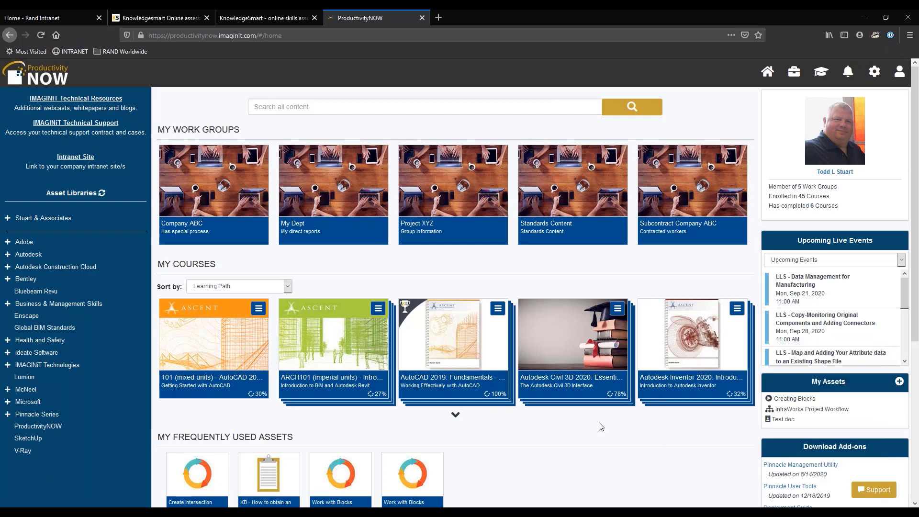